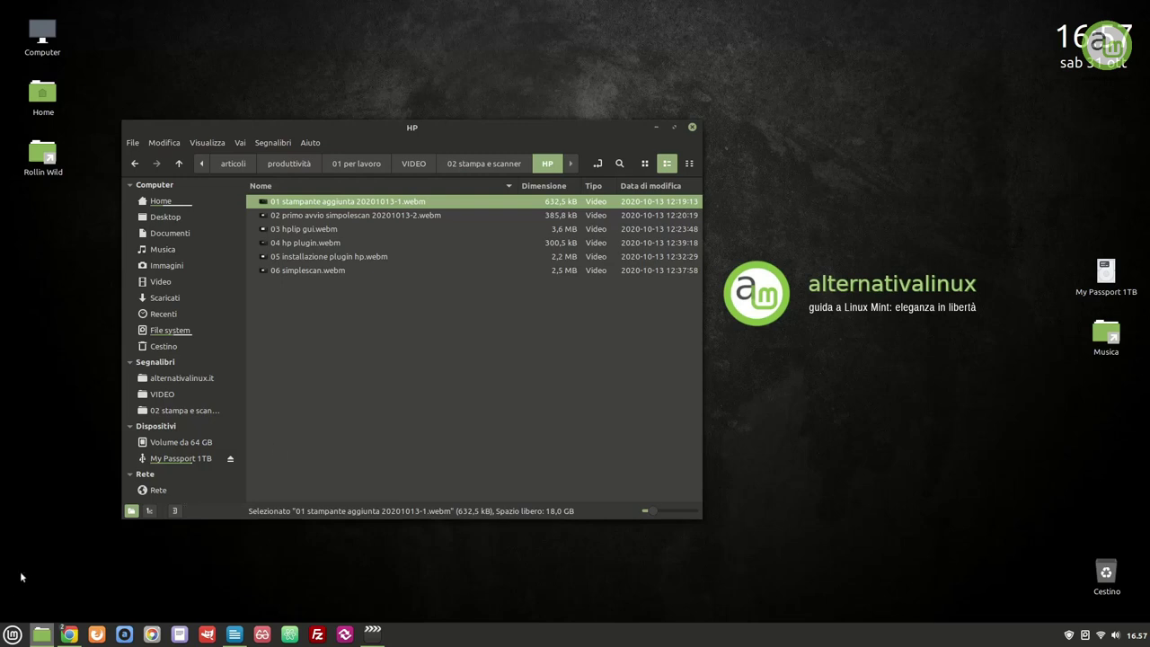
- Search the installed applications for "stamp" and open the Stampanti printer settings
key(super)
text(stamp)
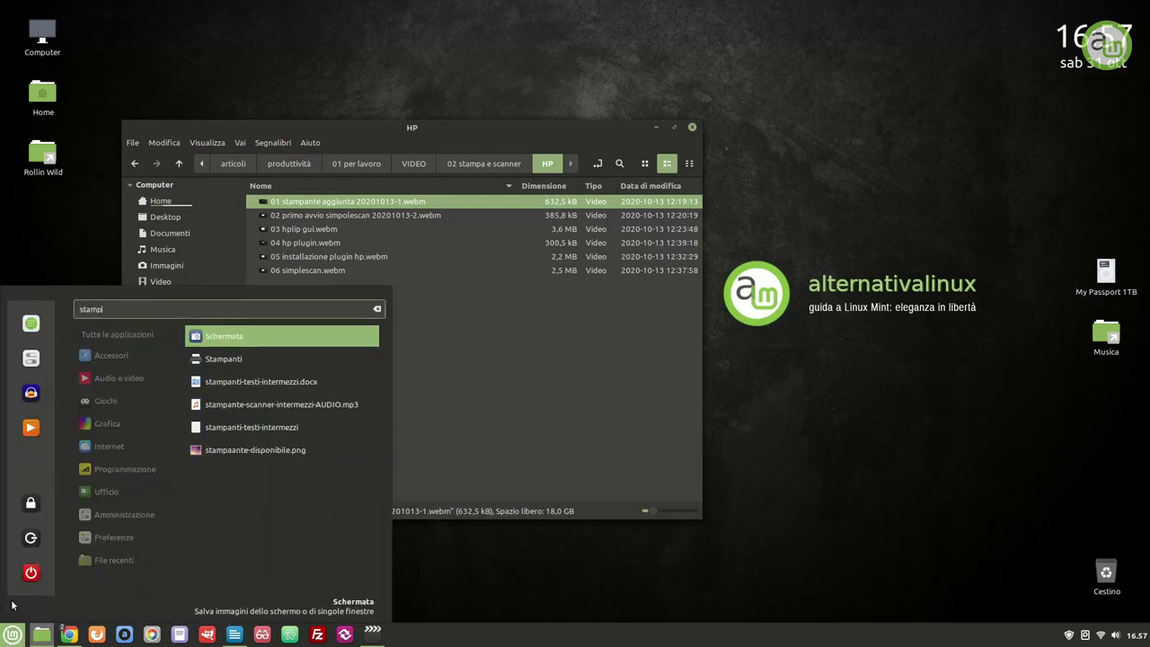
key(Down)
key(Return)
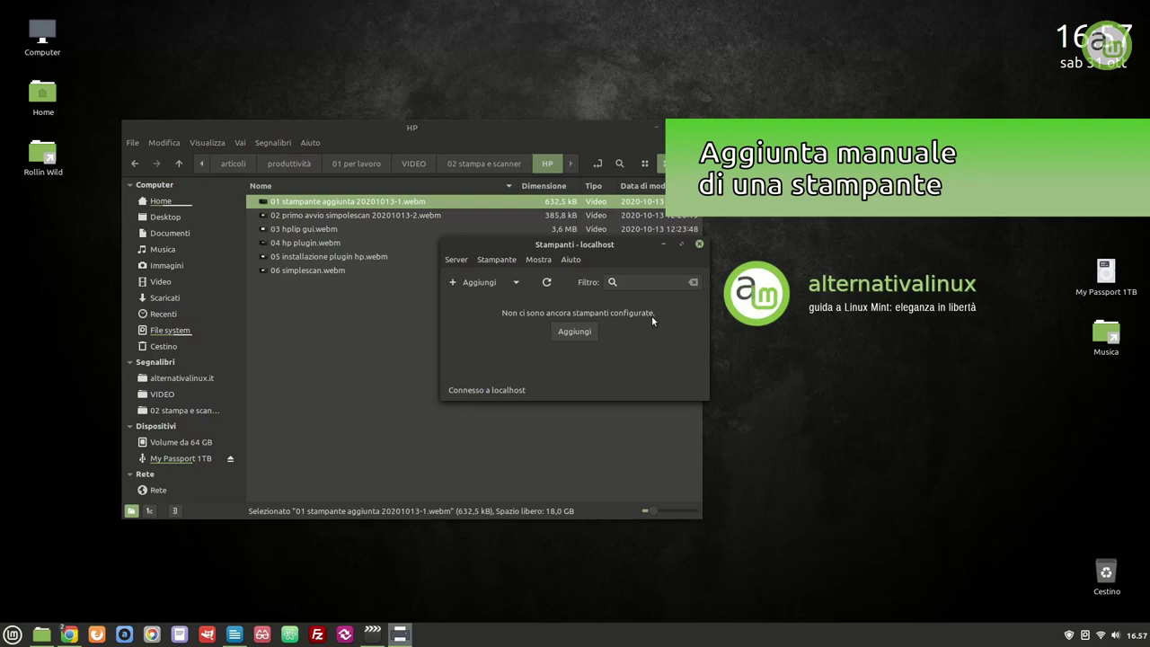
- Try to add a new printer with the Generic CUPS-BRF device, cancelling the driver search and the new printer wizard
click(573, 331)
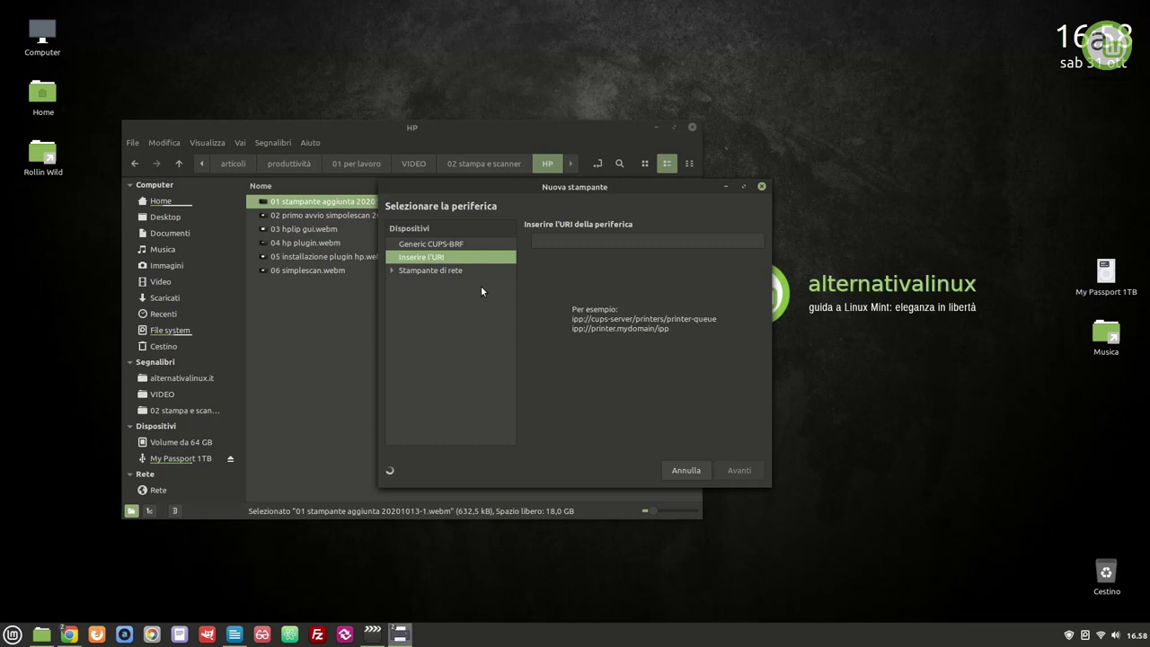
click(404, 244)
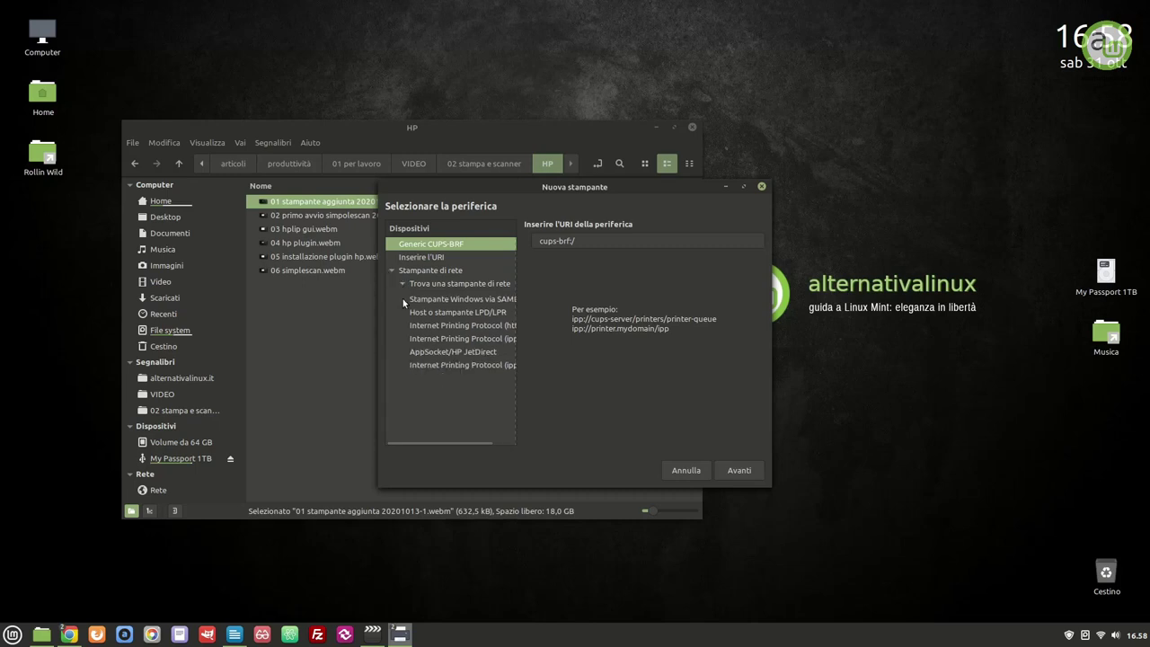
click(738, 470)
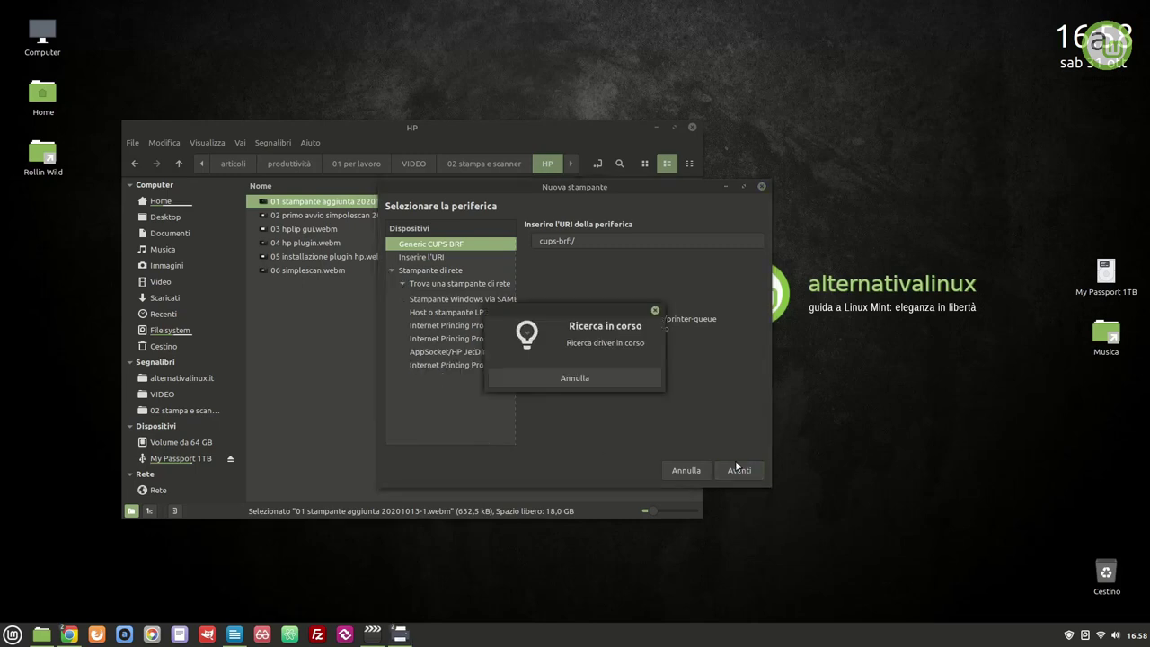
click(615, 376)
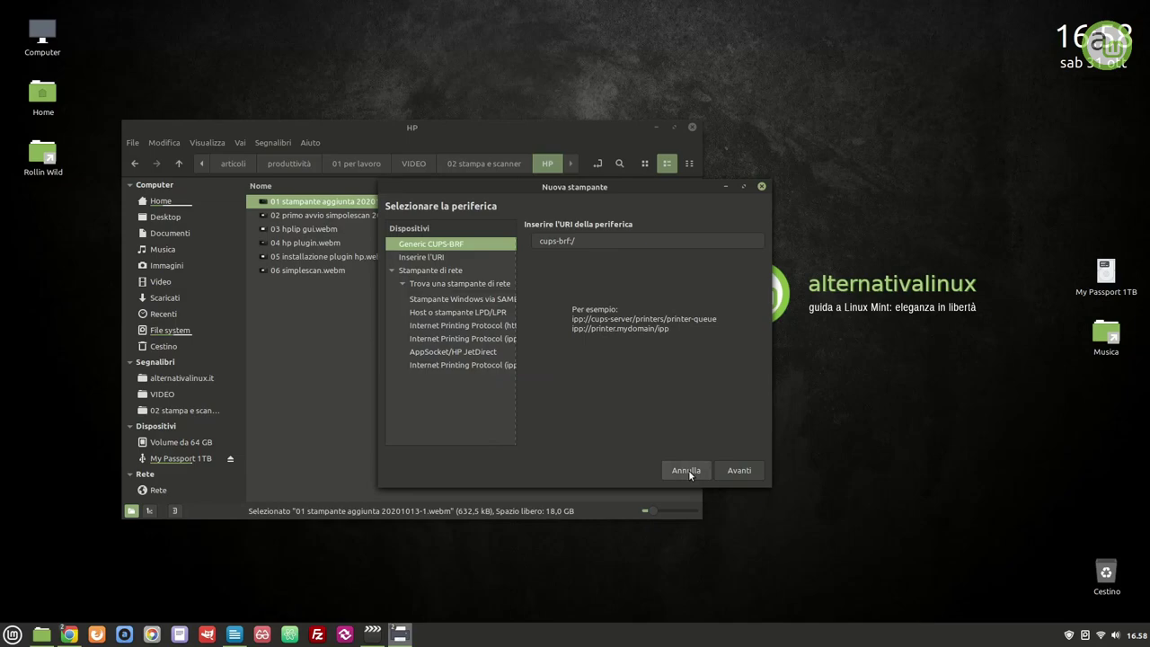
click(686, 470)
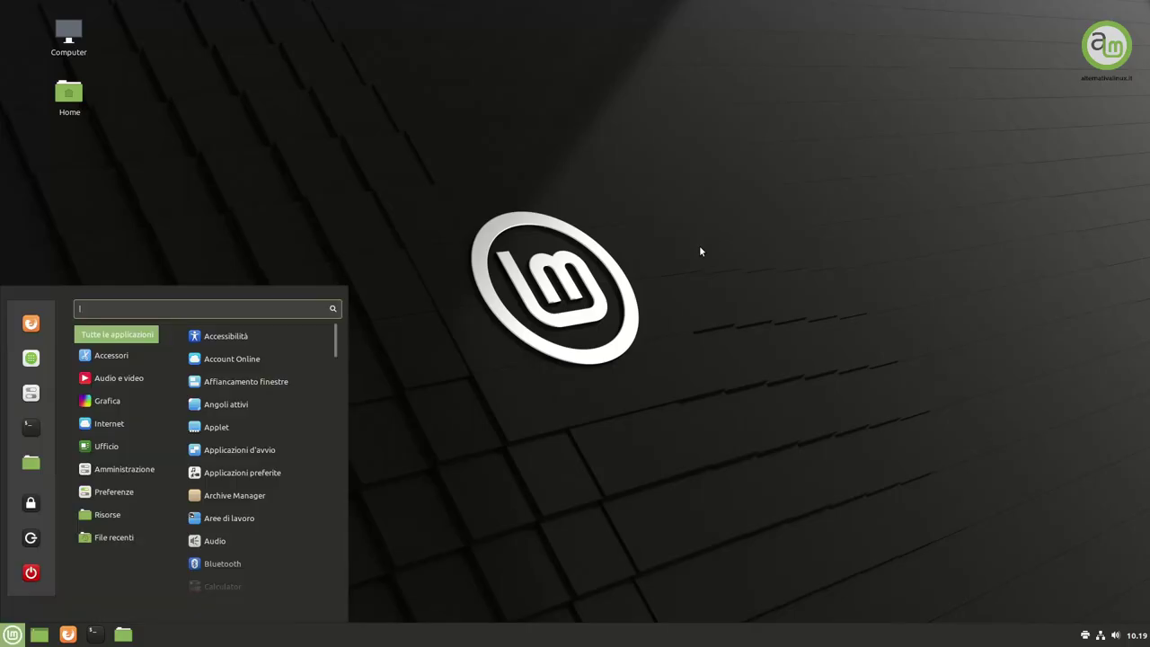
- Find the scanner application among the installed programs and launch it
text(scan)
key(Return)
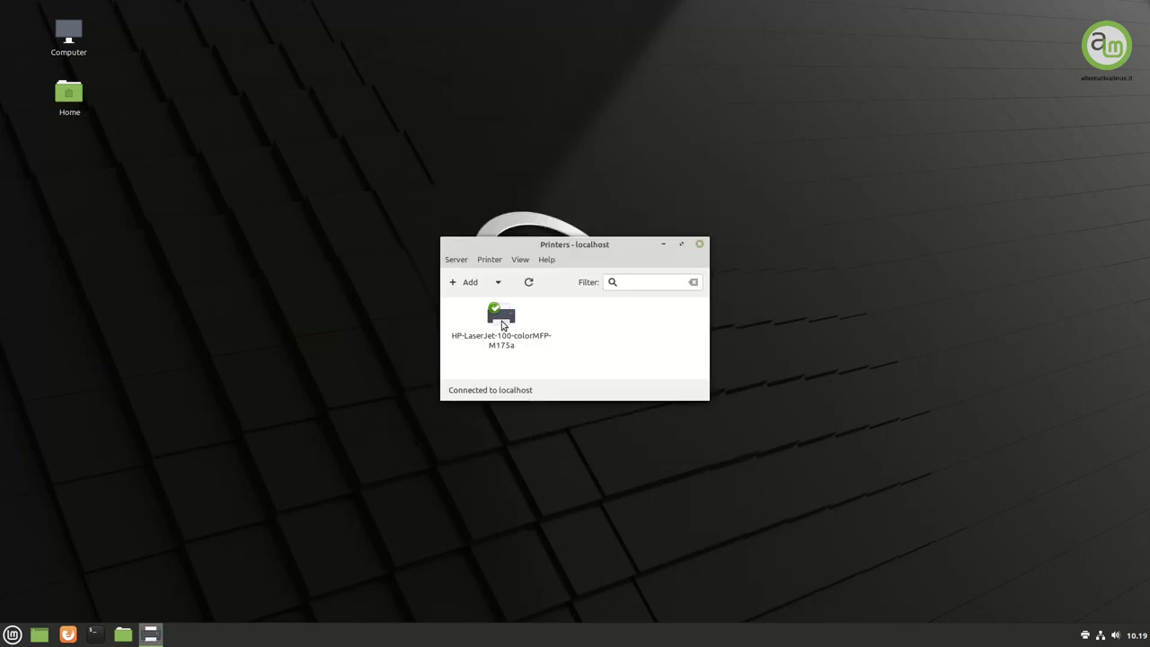
- View the properties of the HP-LaserJet-100-colorMFP-M175a printer and close them with the settings accepted
click(501, 321)
right_click(501, 320)
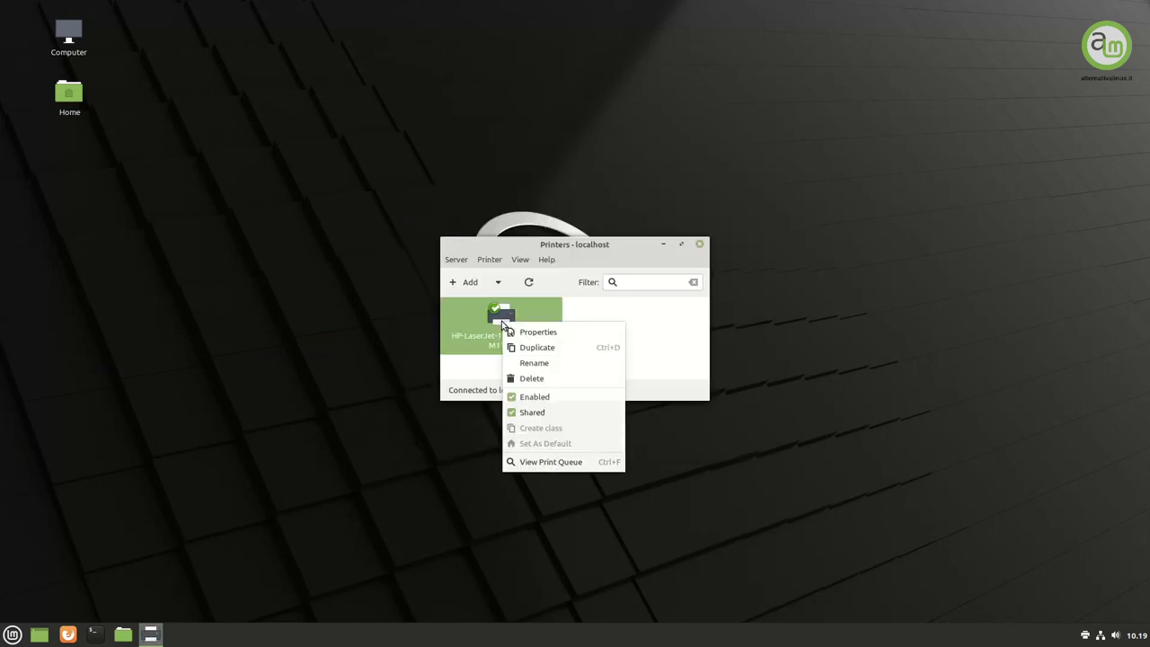
click(528, 332)
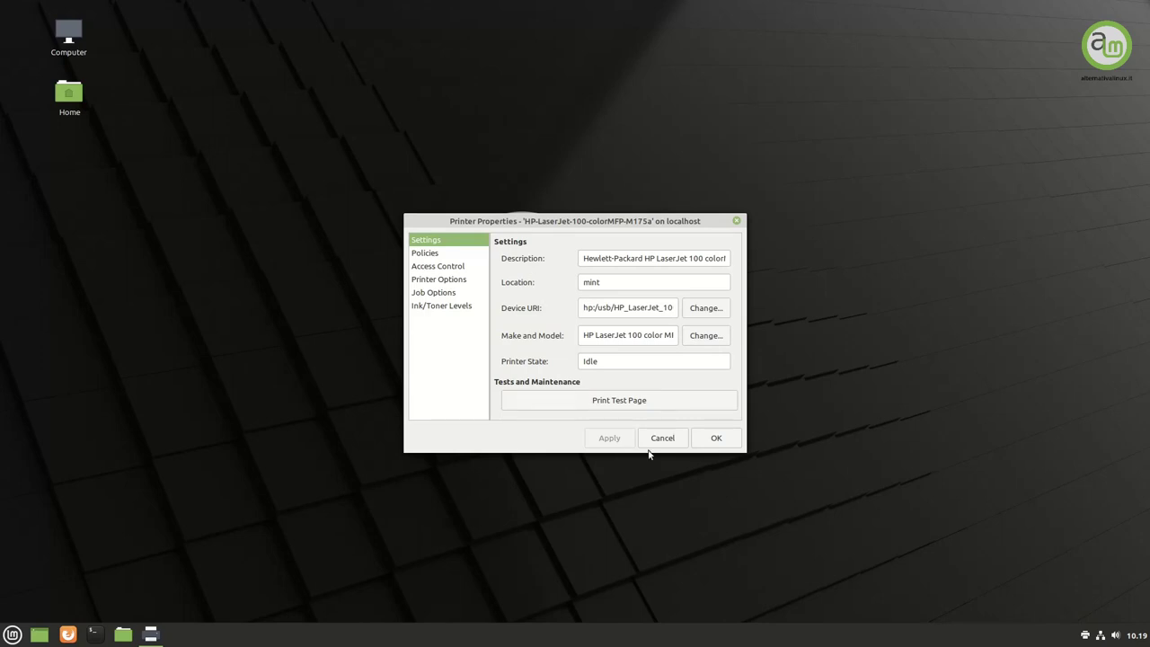
click(722, 442)
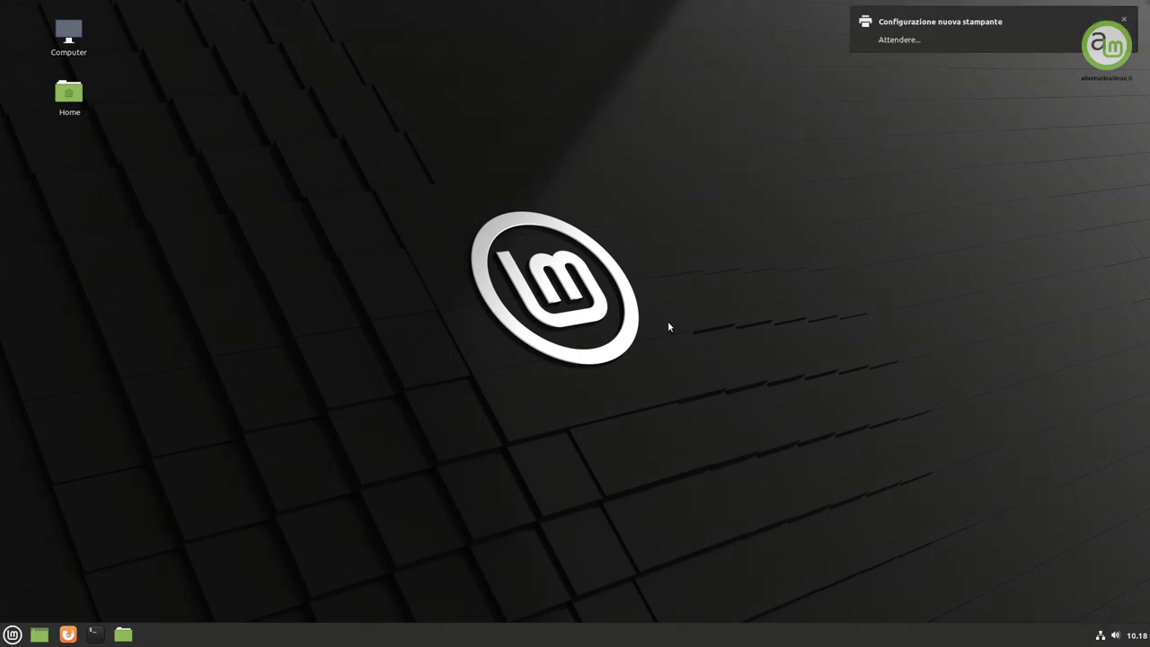
click(1011, 56)
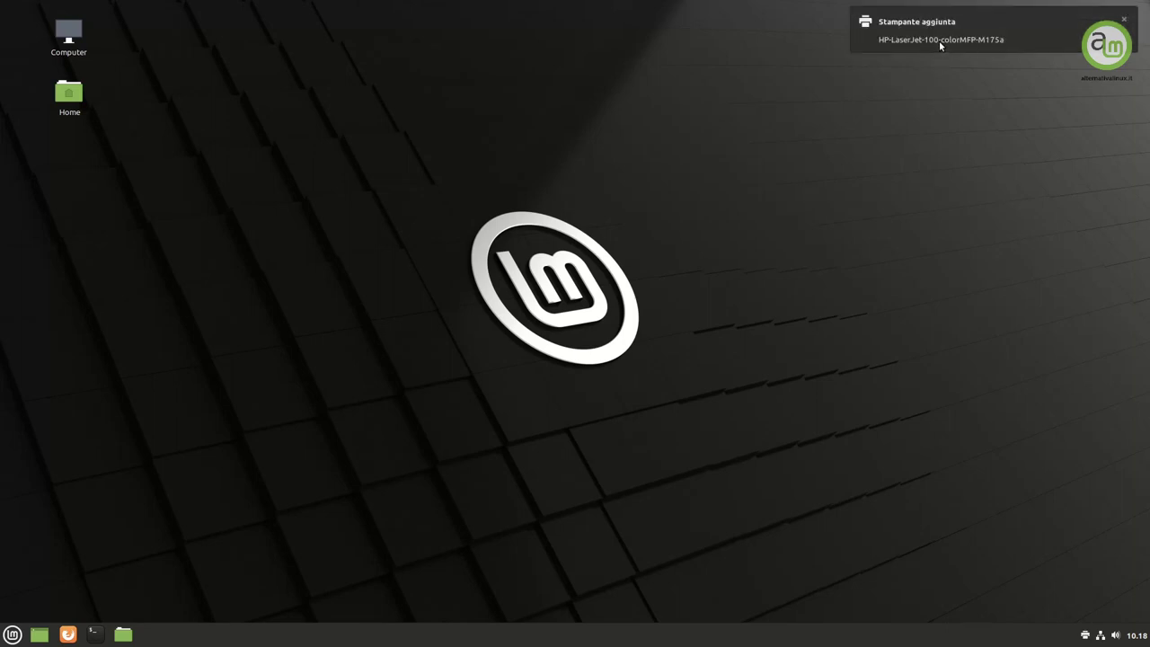
click(939, 42)
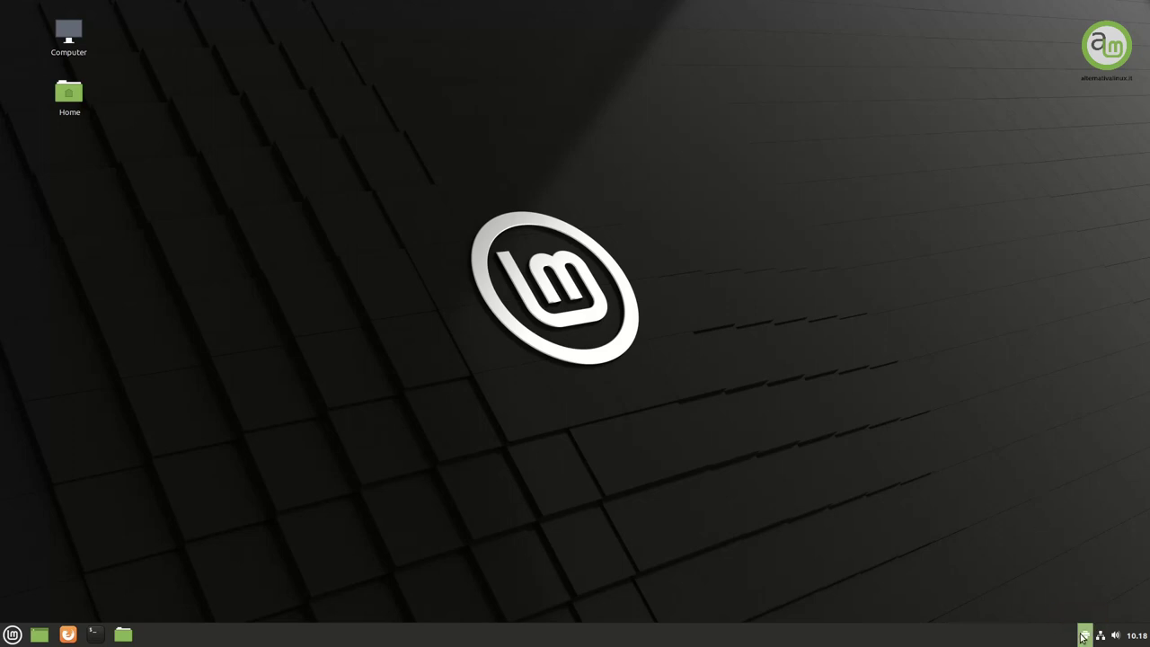
- Search the installed applications for "simpl" and launch Document Scanner
key(super)
text(simpl)
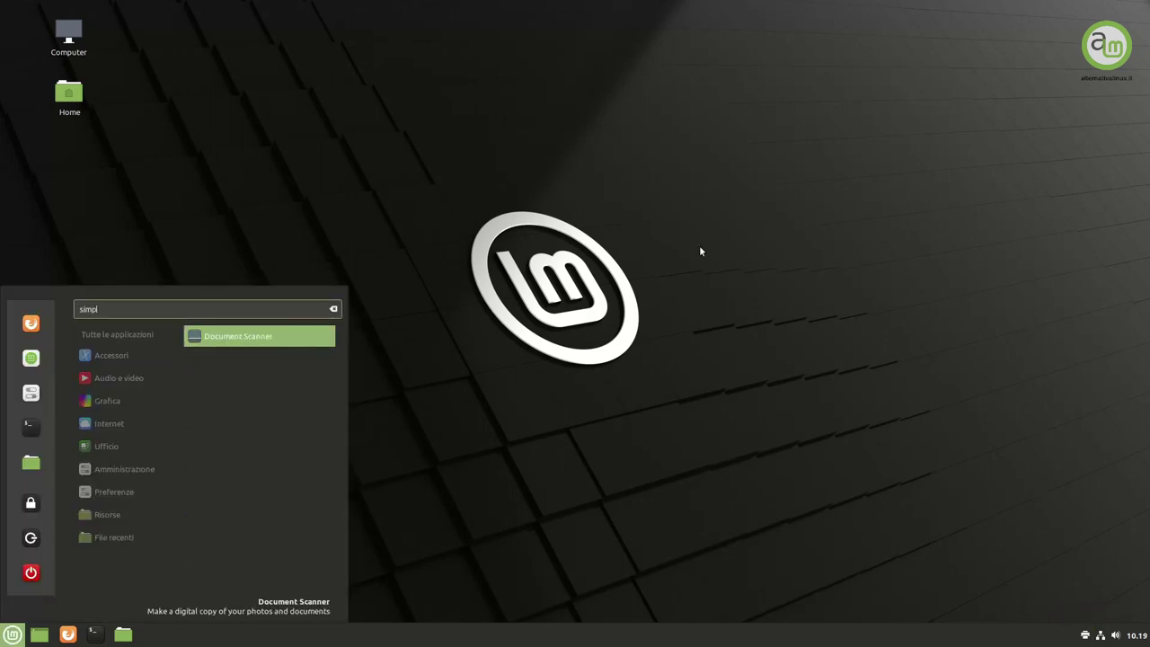
key(Return)
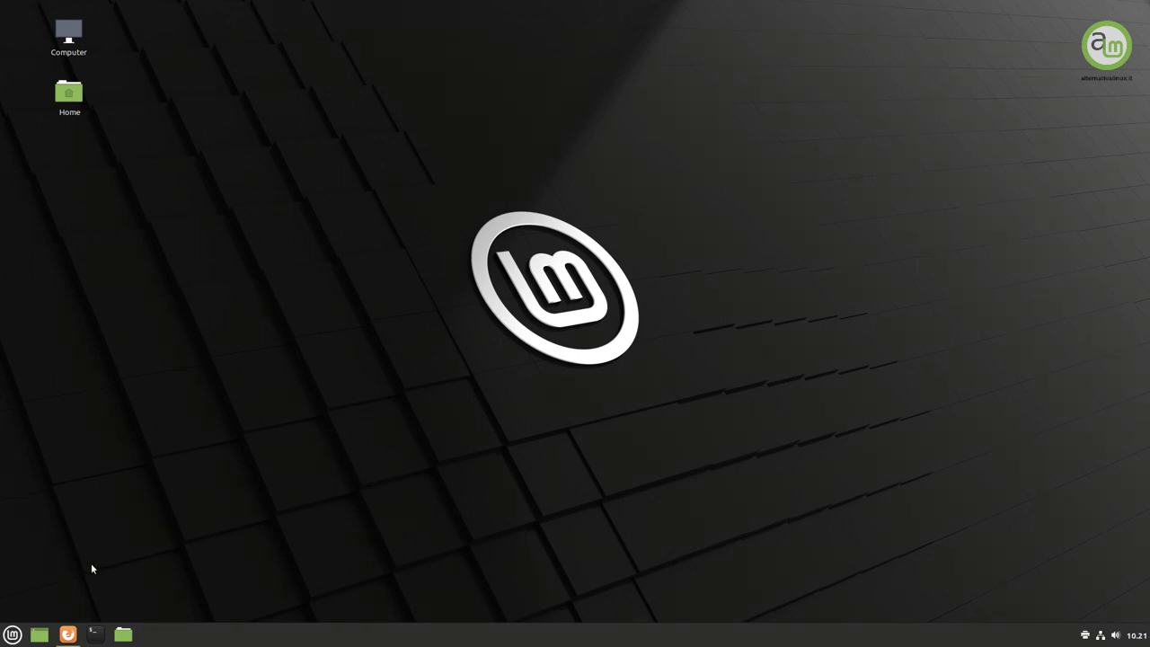
- Install the Hplip-gui package from the Gestore Applicazioni software manager by searching for "hpl", and close the manager
click(12, 634)
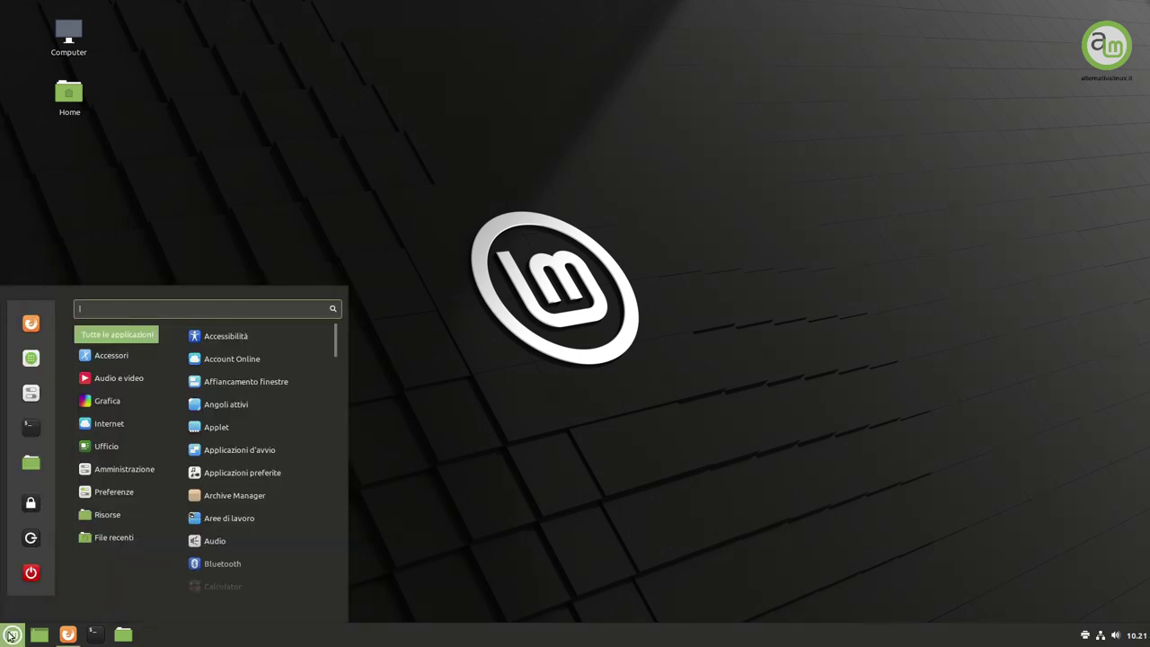
click(30, 360)
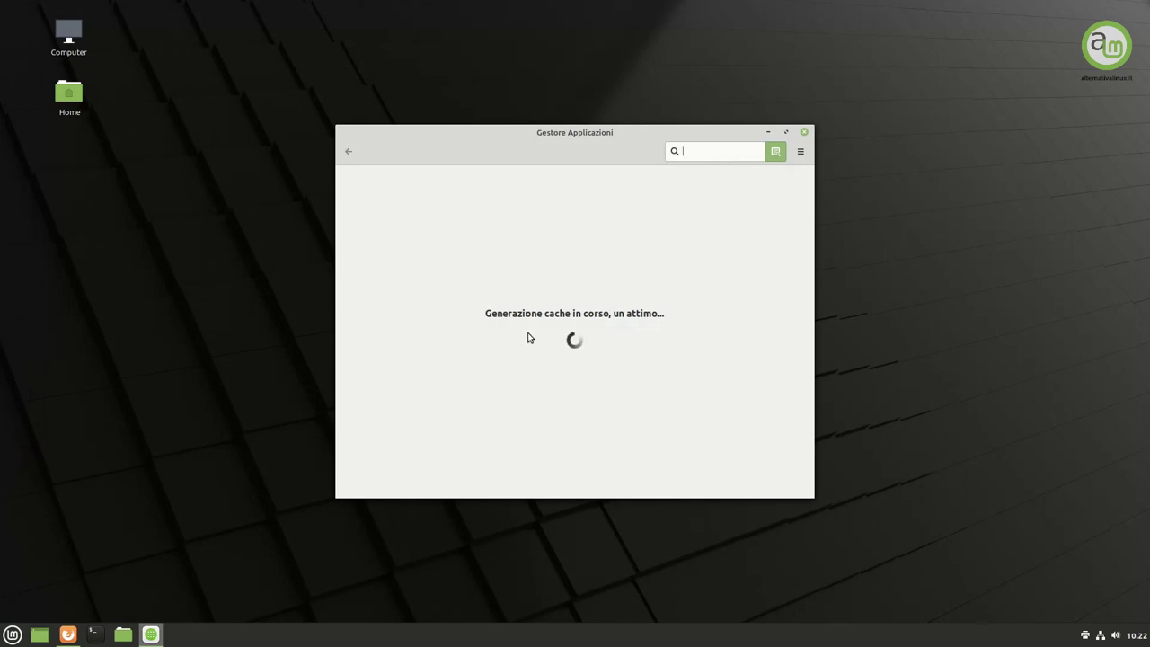
text(hpl)
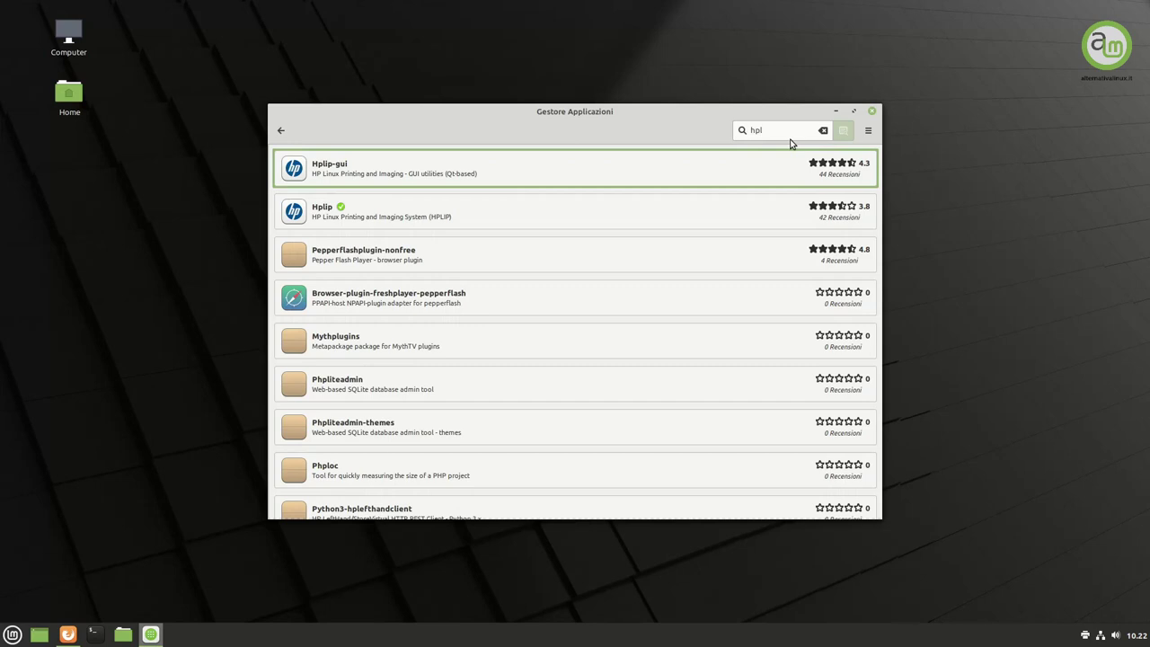
click(600, 169)
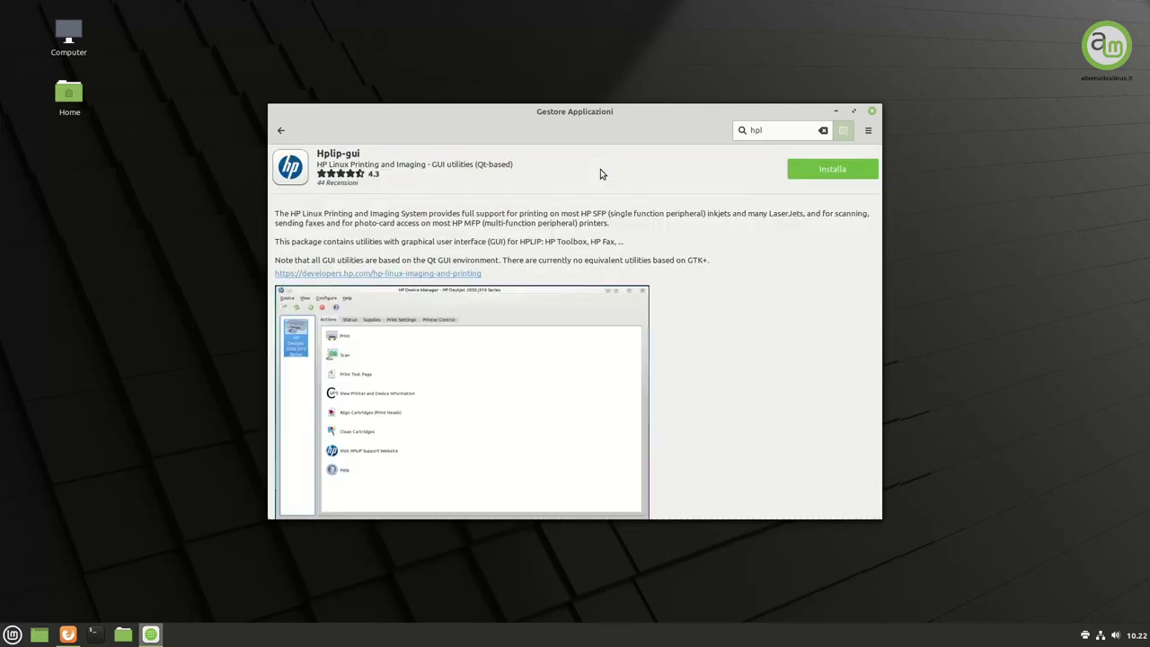
click(858, 174)
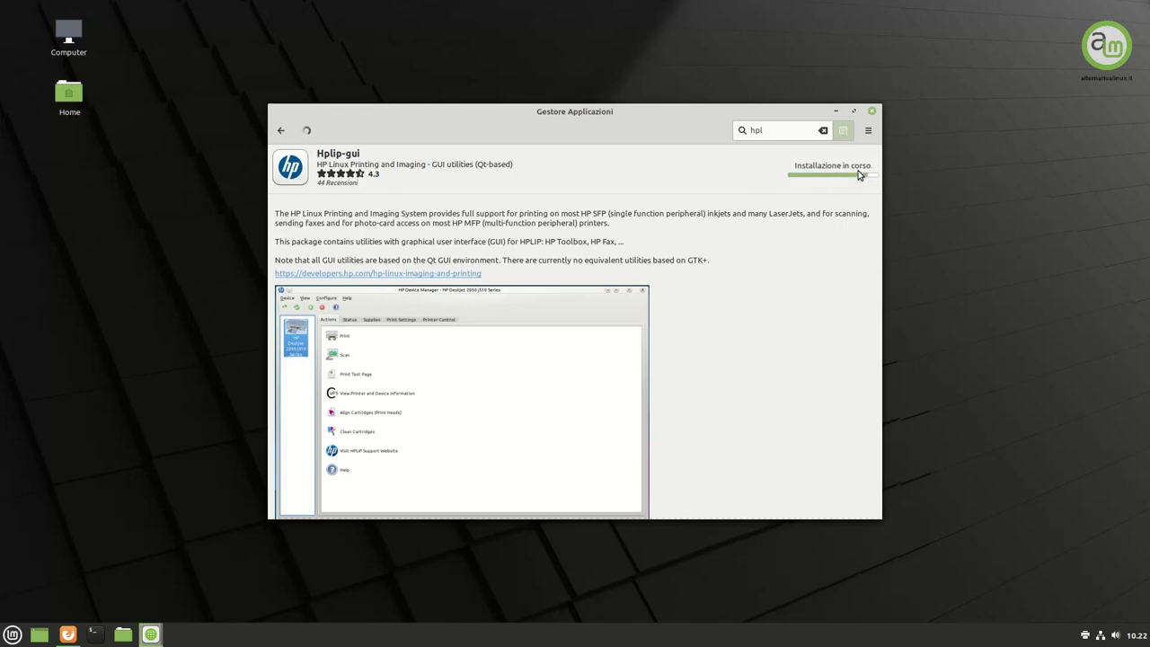
click(872, 111)
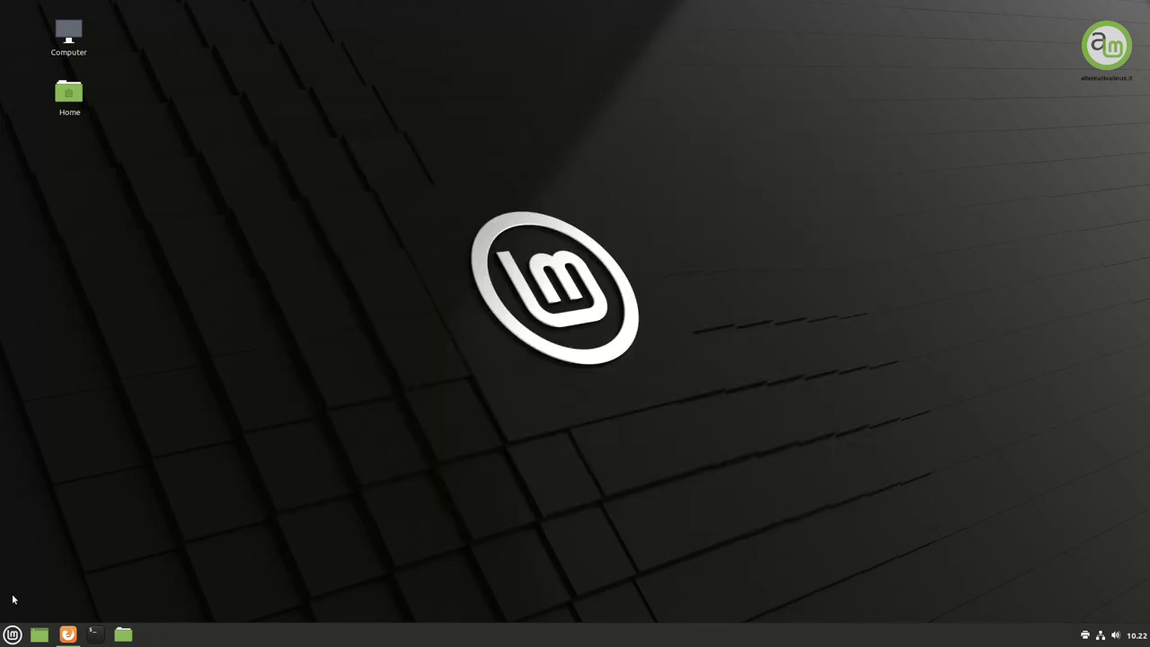
- Search the installed applications for "hpl" and launch HPLIP Toolbox
click(12, 634)
text(hpl)
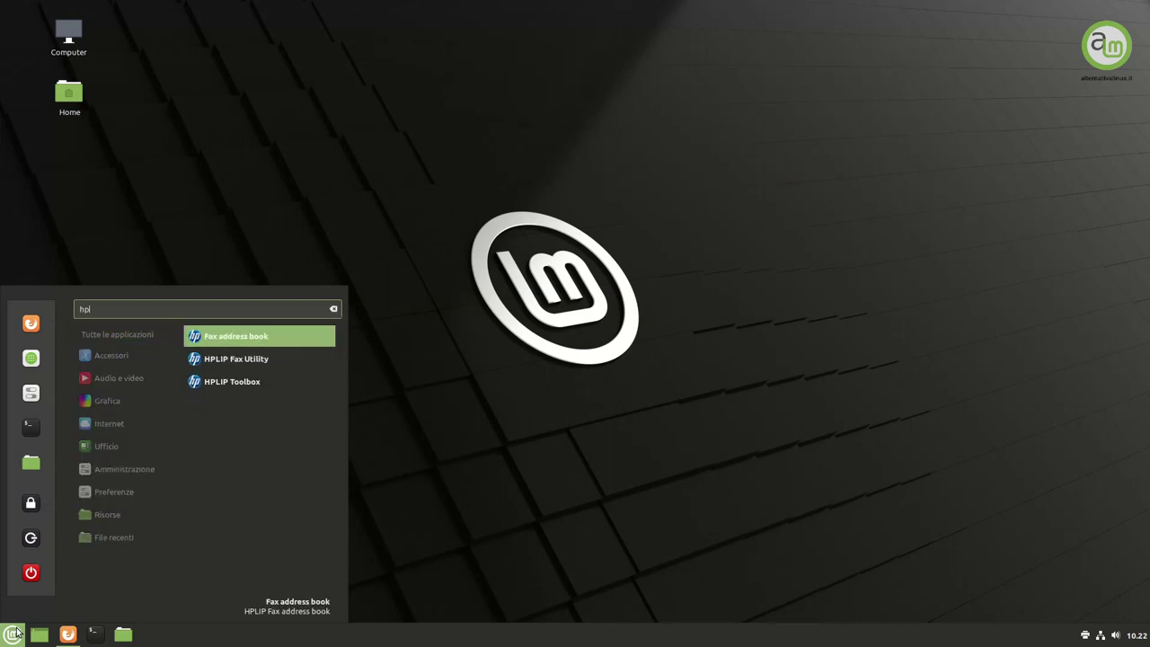
click(255, 383)
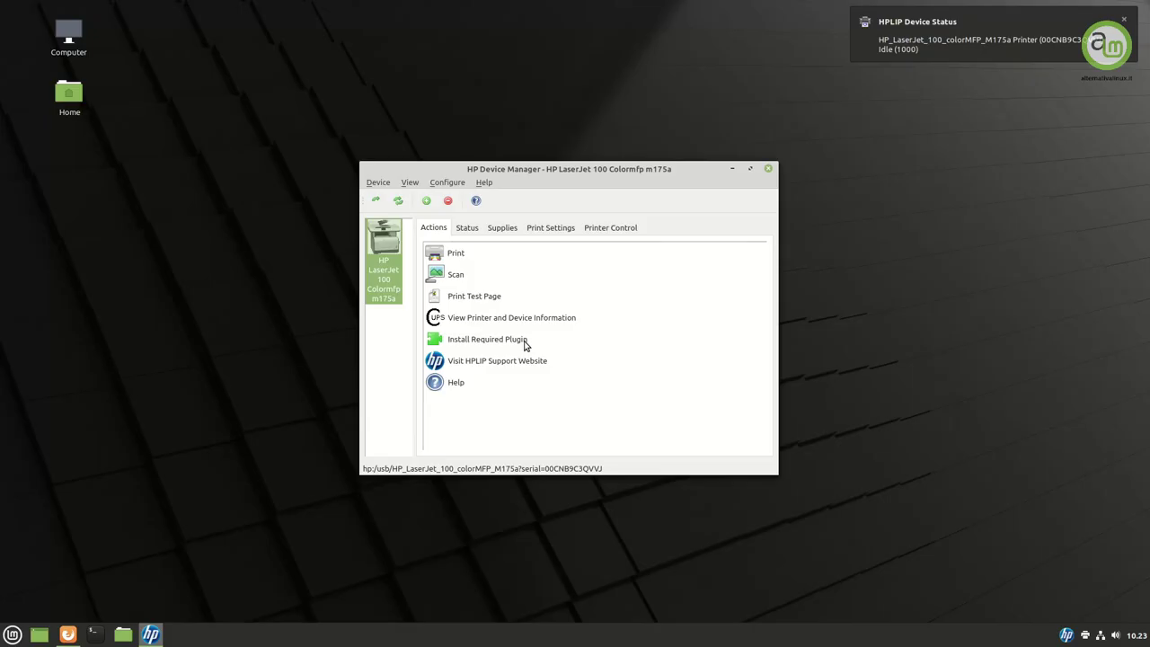
- Install the required driver plug-in from the HP authorized server, entering the superuser password, and start the Scan action
click(526, 343)
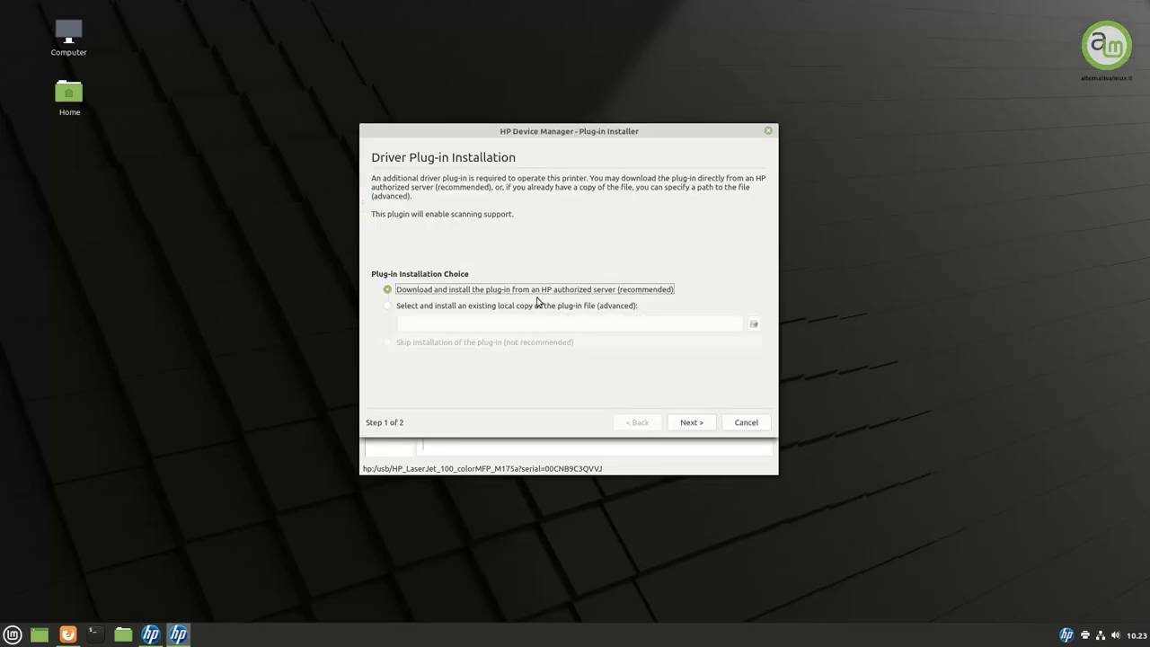
click(695, 424)
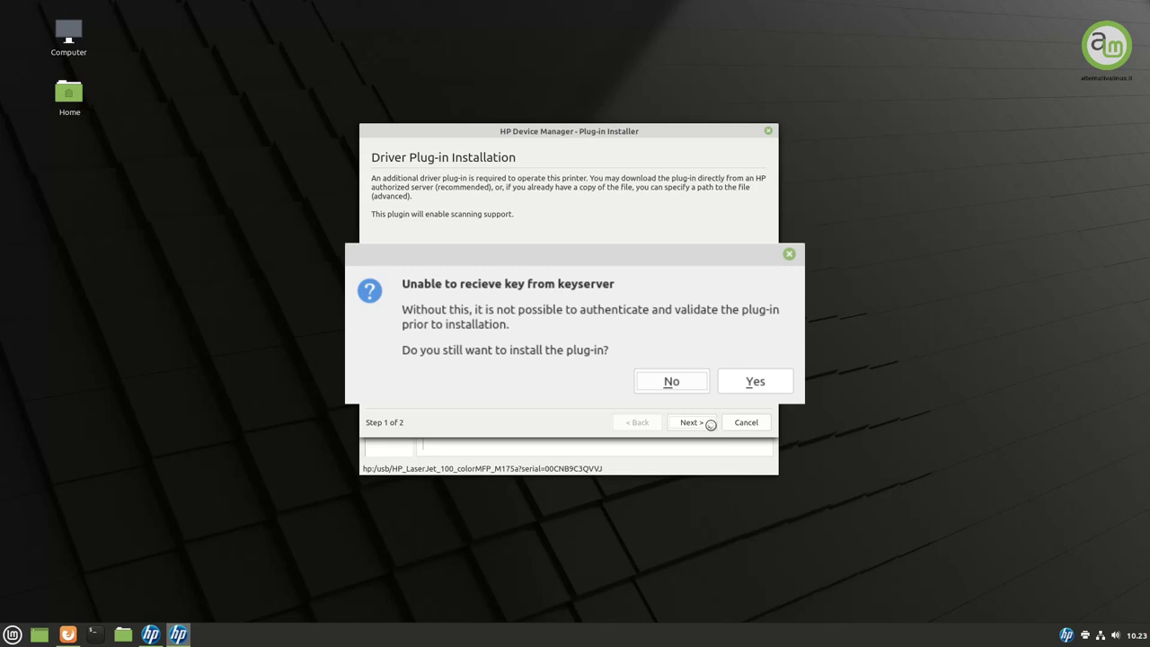
key(Return)
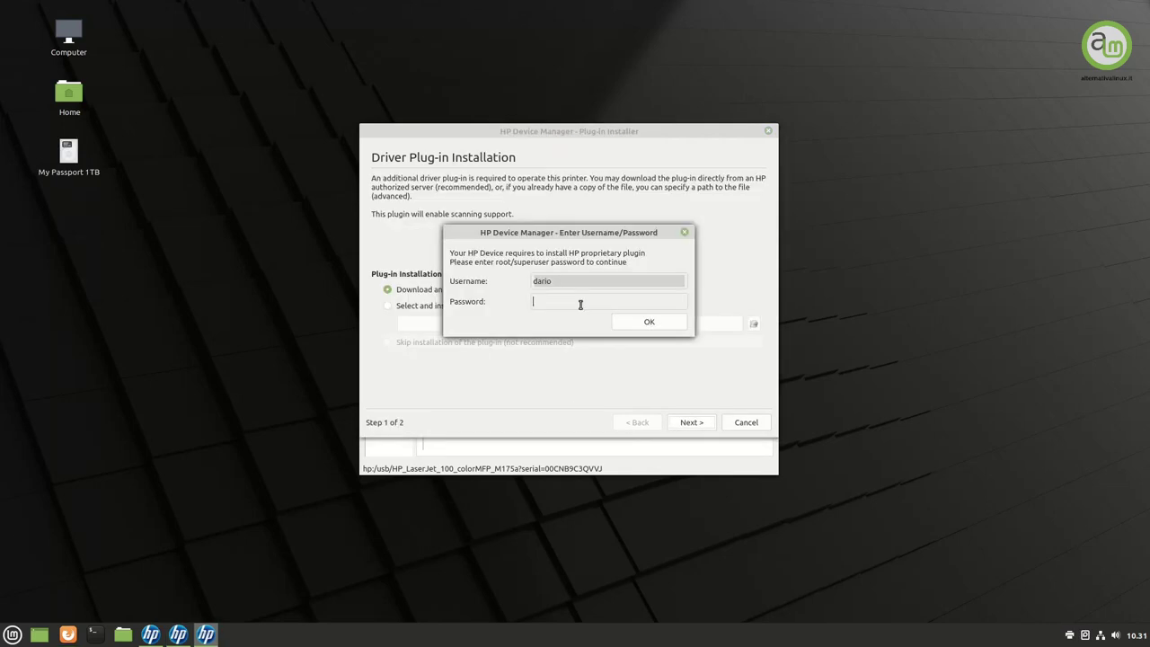
text(•••••••••••)
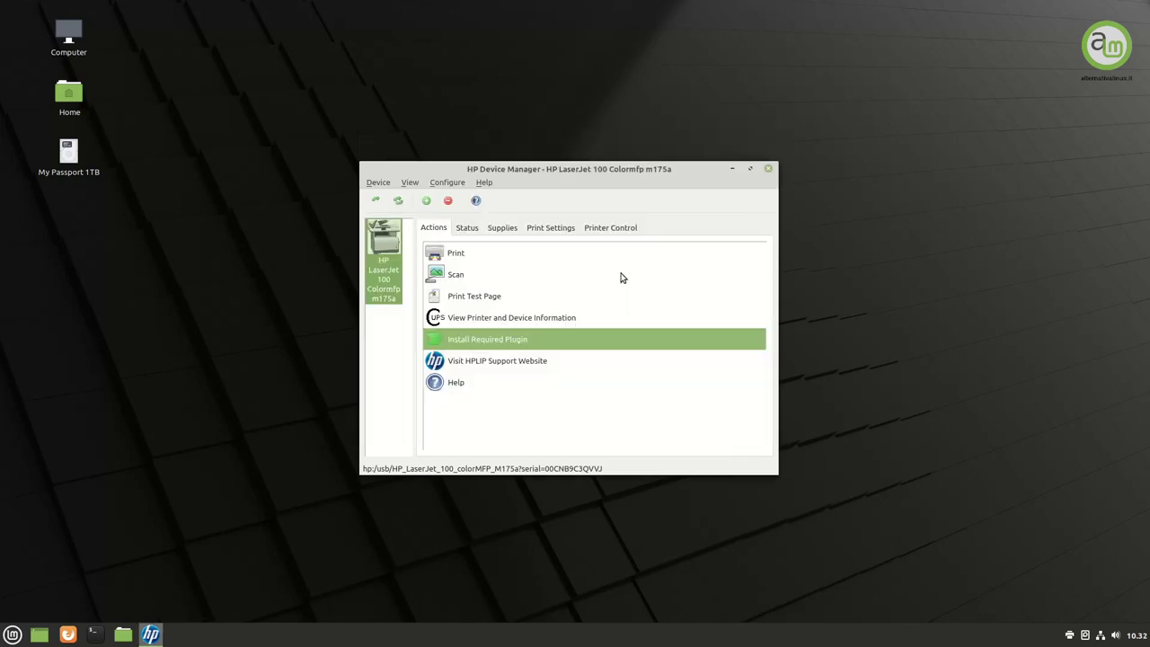
double_click(456, 277)
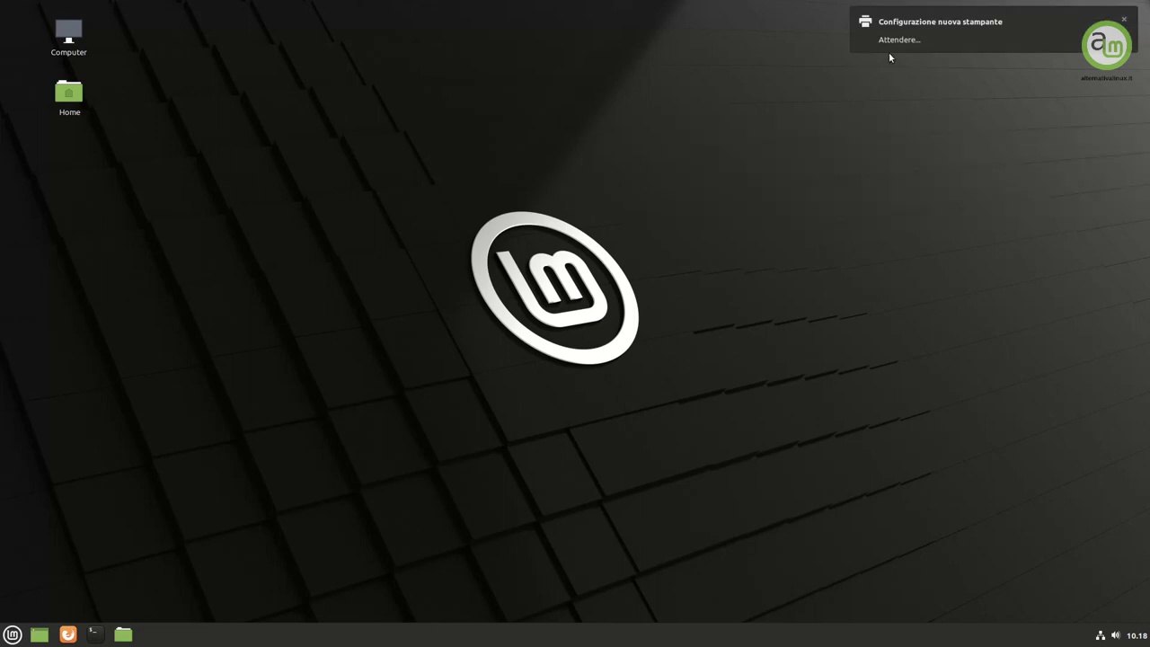
- Open the Stampanti settings from the system tray's printer applet and view the HP-LaserJet-100-colorMFP-M175a printer's properties
click(1010, 51)
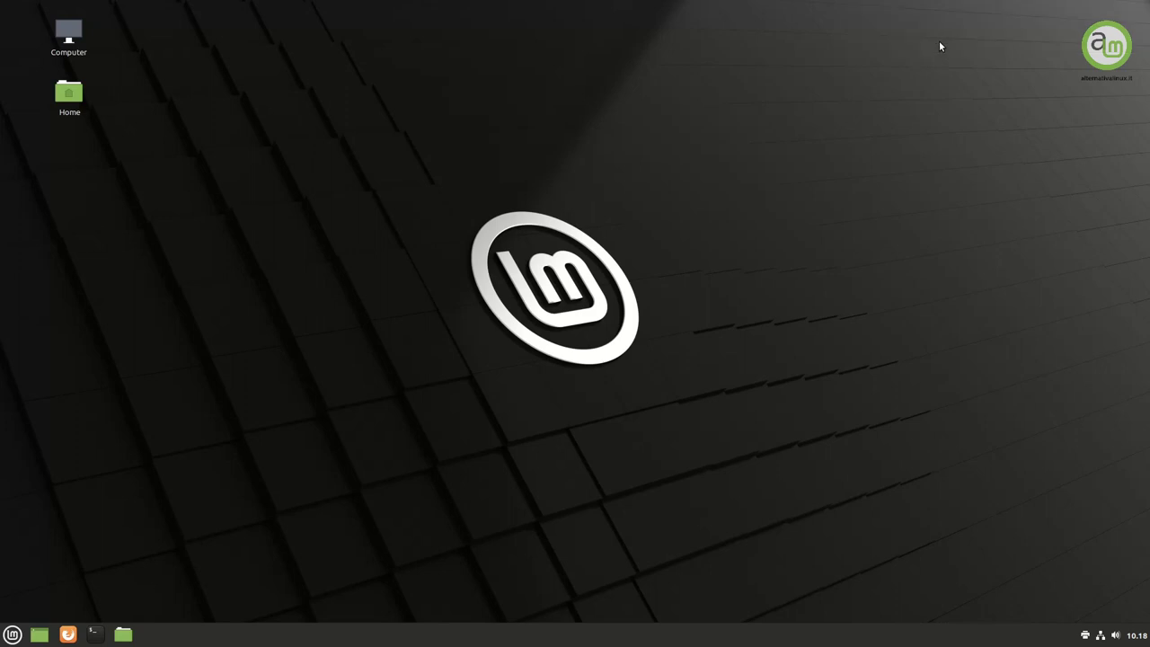
click(1085, 635)
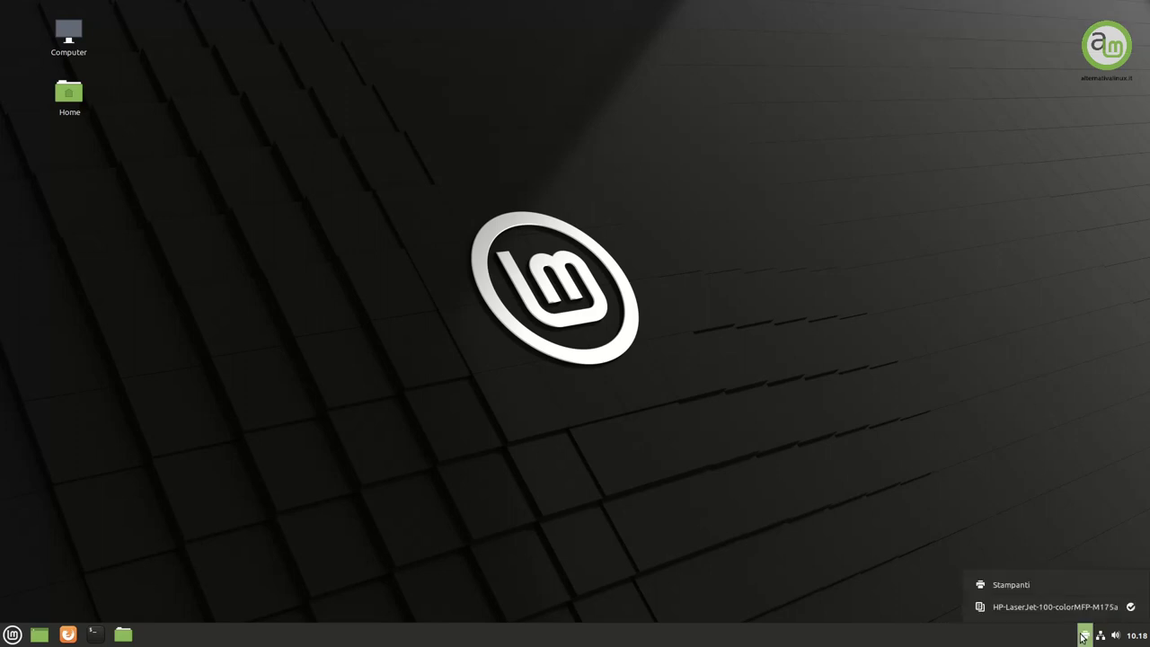
click(1019, 587)
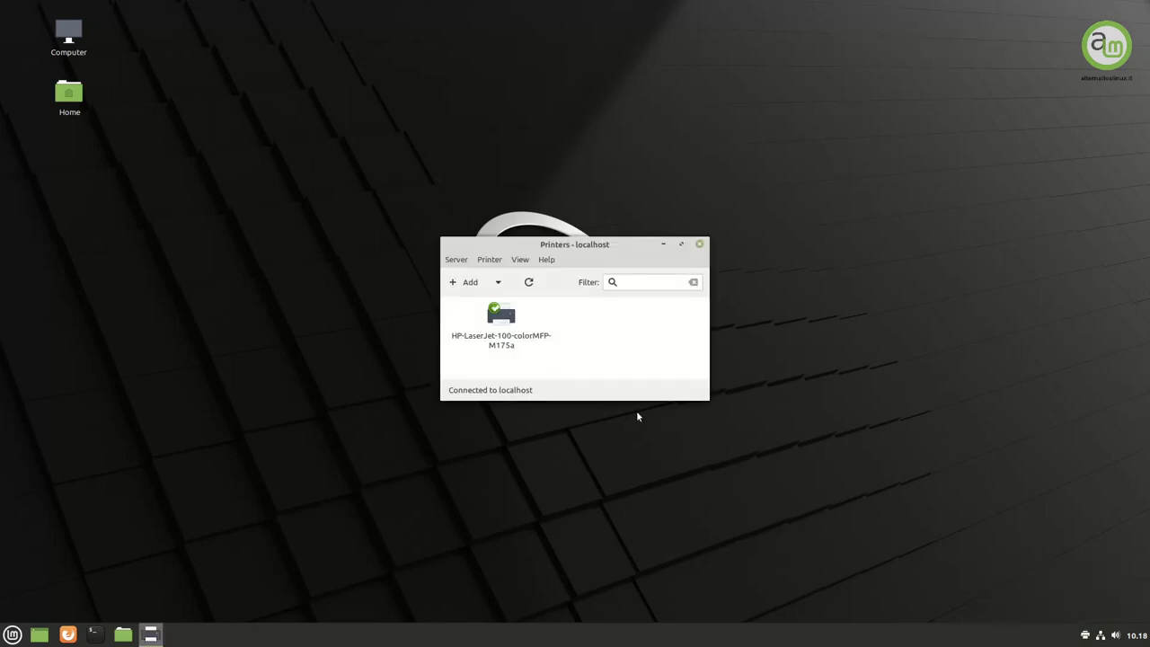
right_click(501, 320)
click(512, 329)
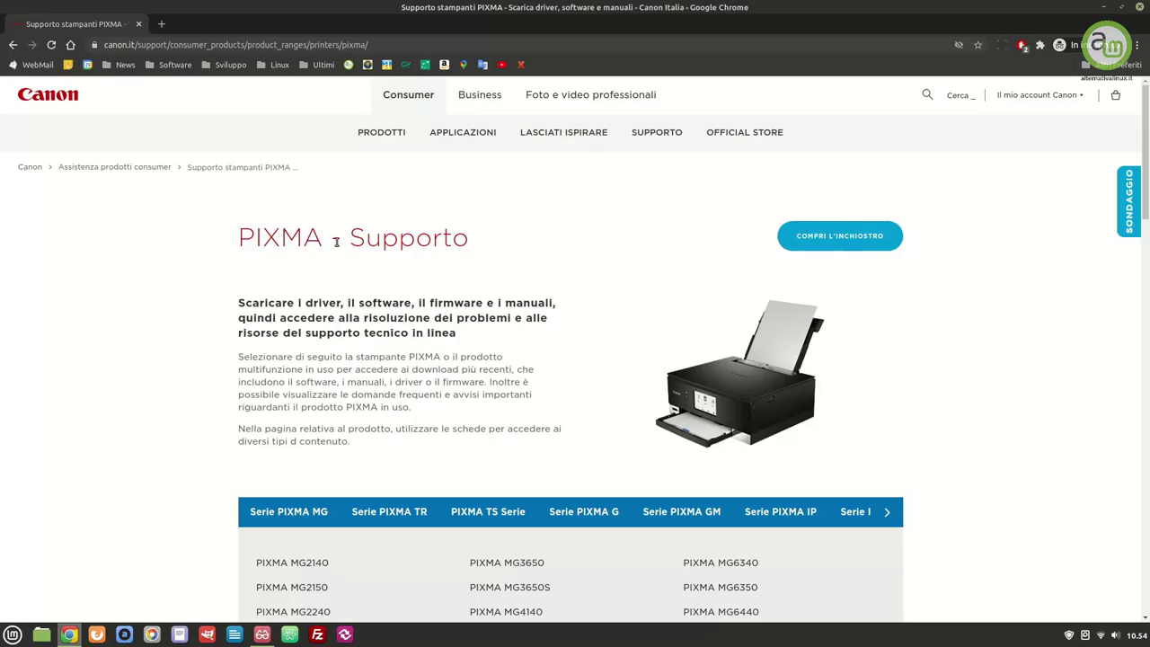
- In Chrome, open the PIXMA TS8350 support page from the PIXMA TS series list on Canon's PIXMA support site
scroll(610, 242, down, 3)
click(458, 292)
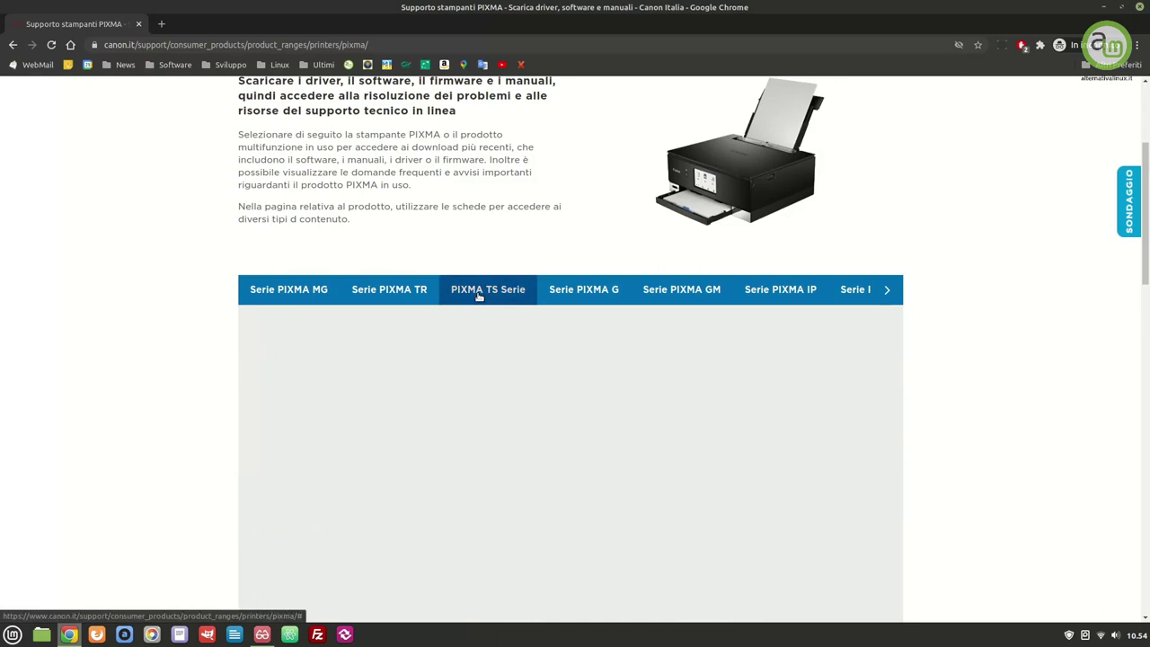
scroll(662, 486, down, 1)
scroll(662, 486, down, 1)
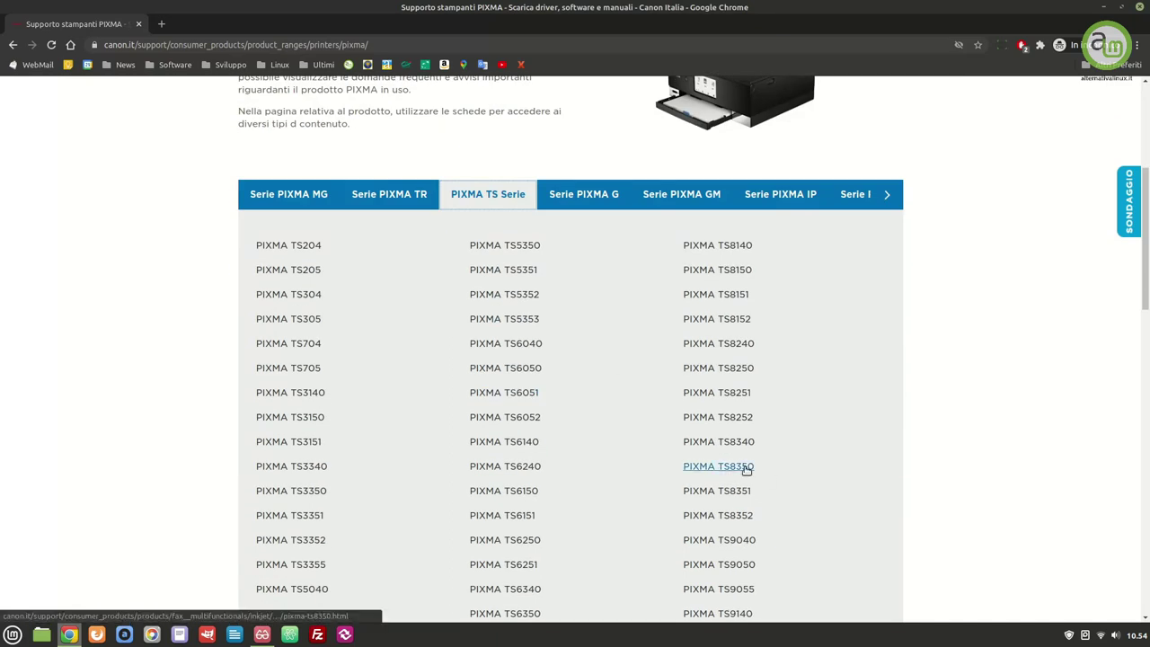
click(744, 469)
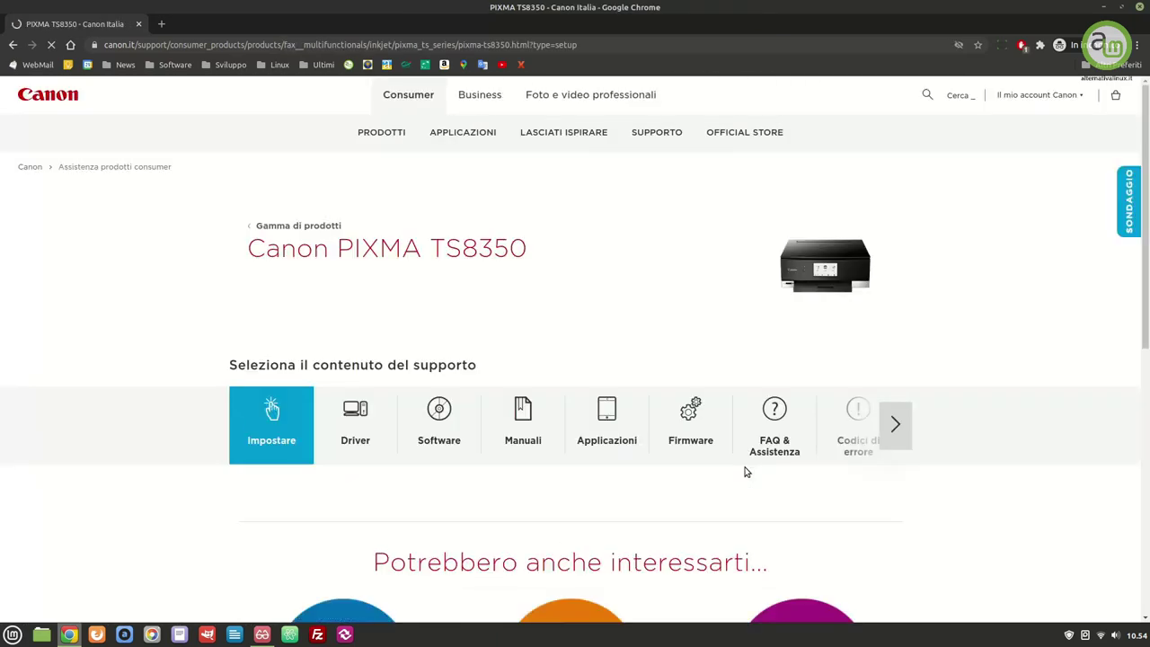
- Show the PIXMA TS8350 drivers available for the Linux (64-bit) operating system
click(374, 300)
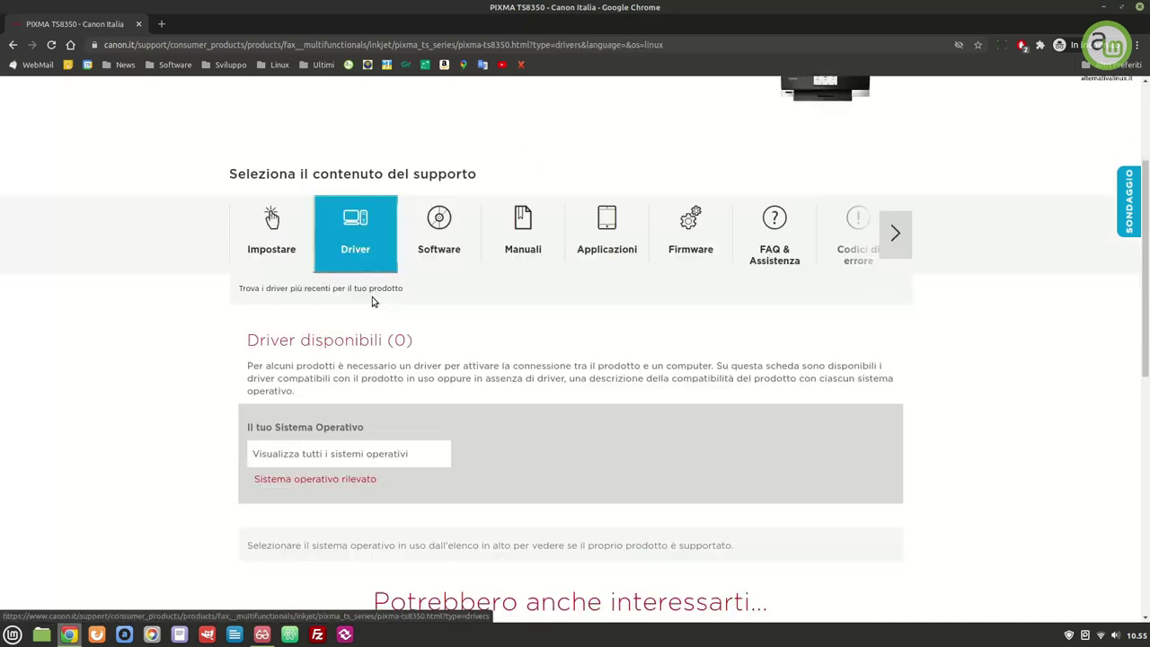
click(440, 297)
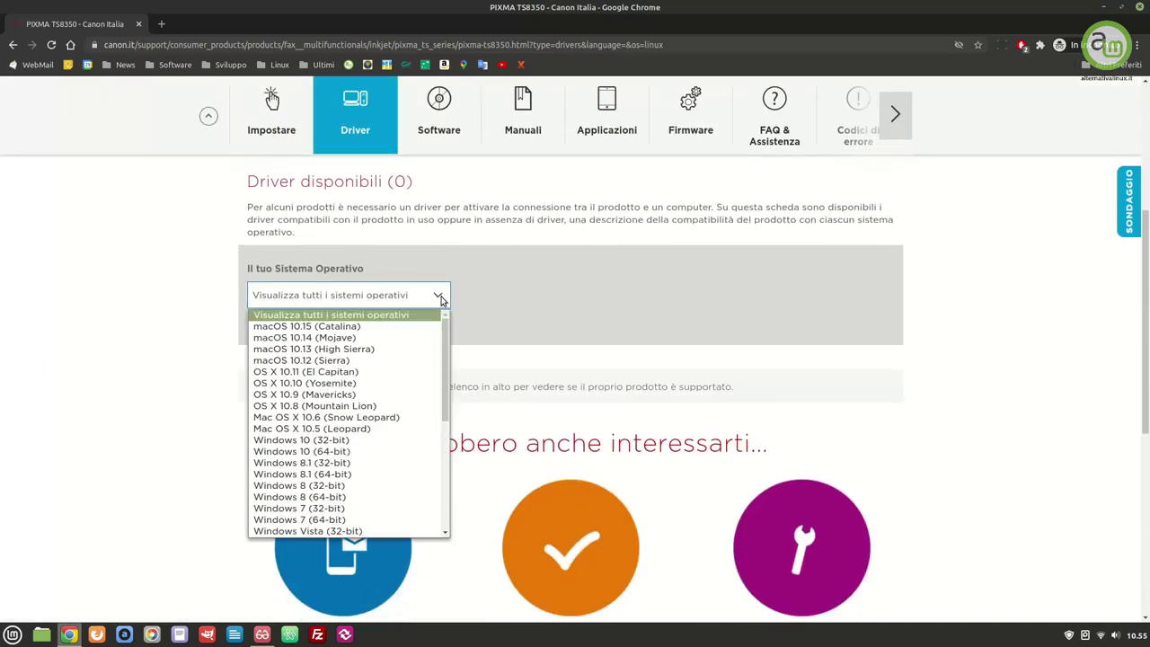
drag(446, 349, 432, 477)
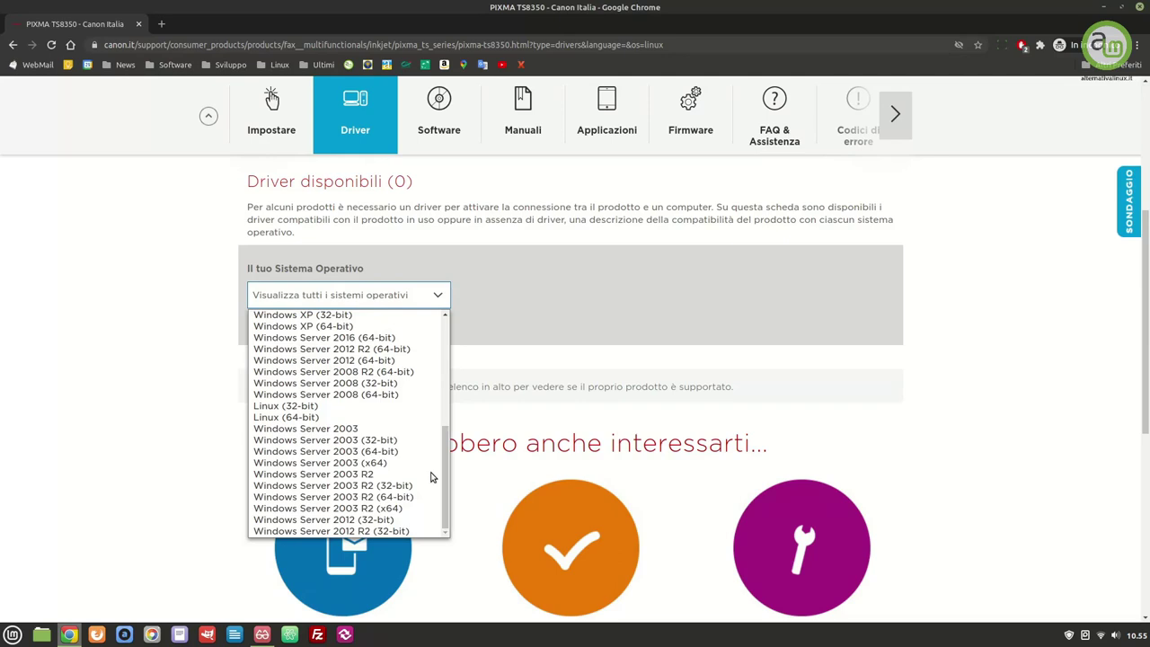
click(329, 419)
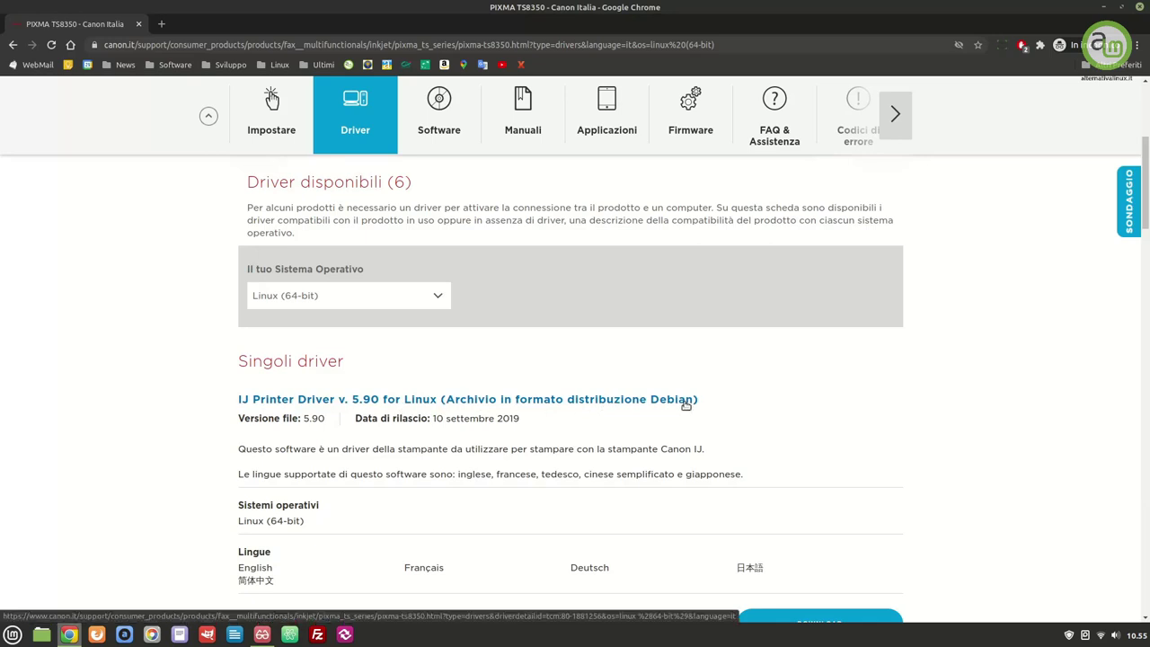
- Download the Debian archive of IJ Printer Driver v. 5.90, accepting the disclaimer, and locate the ScanGear MP v. 3.90 Debian entry
scroll(269, 400, down, 2)
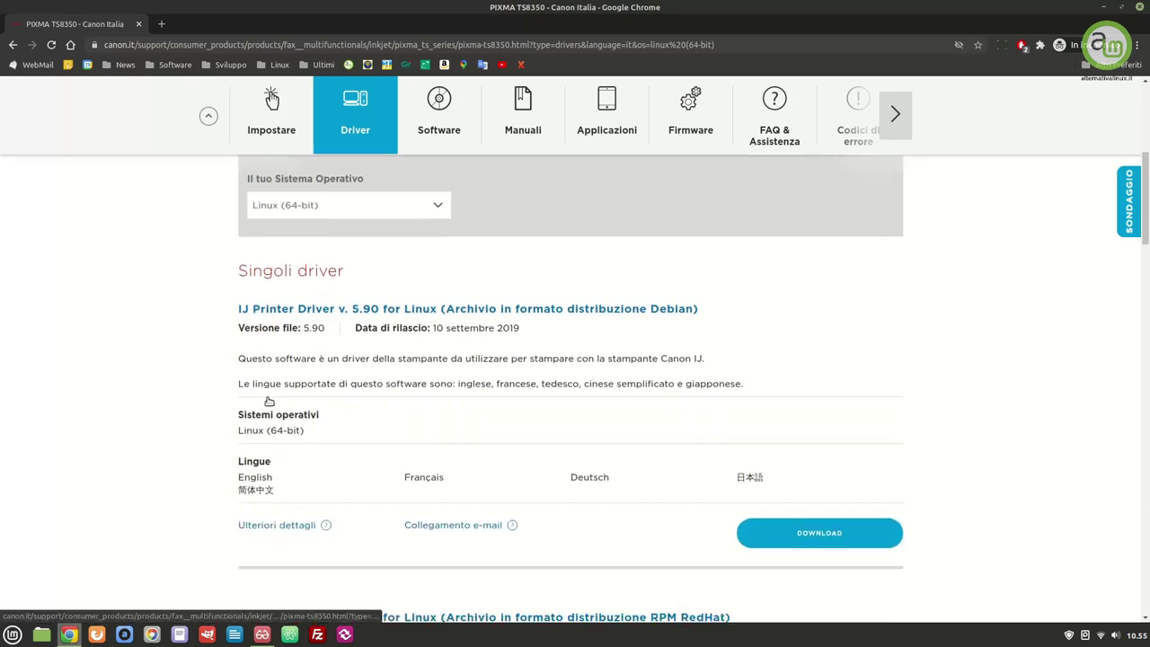
scroll(268, 400, down, 4)
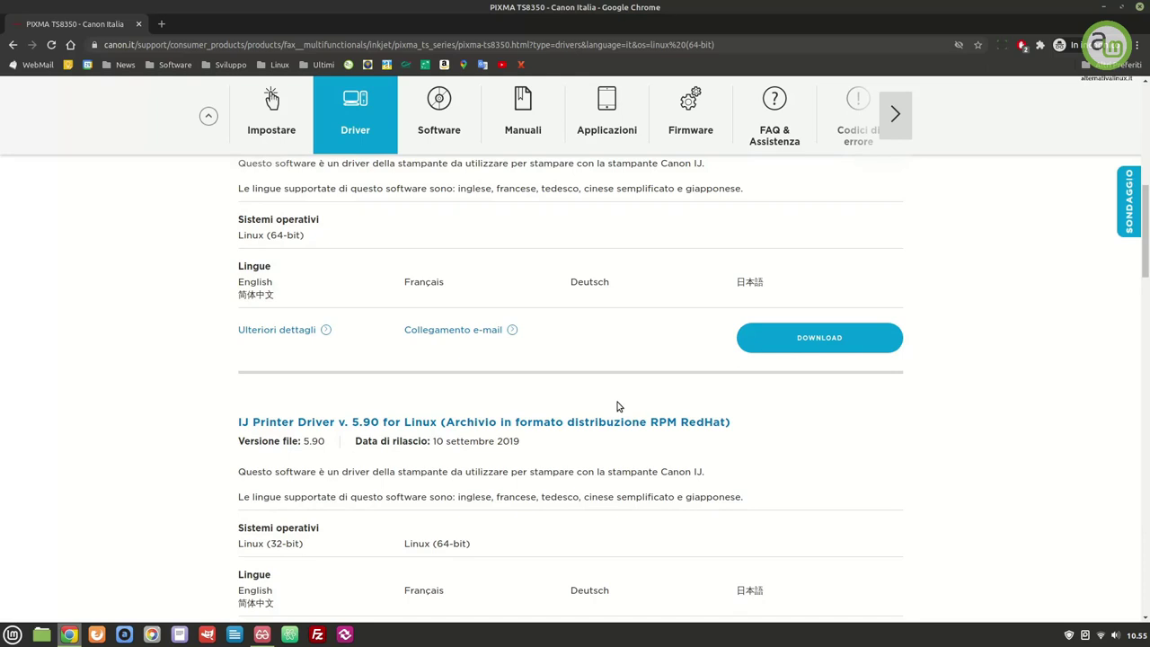
scroll(617, 407, up, 3)
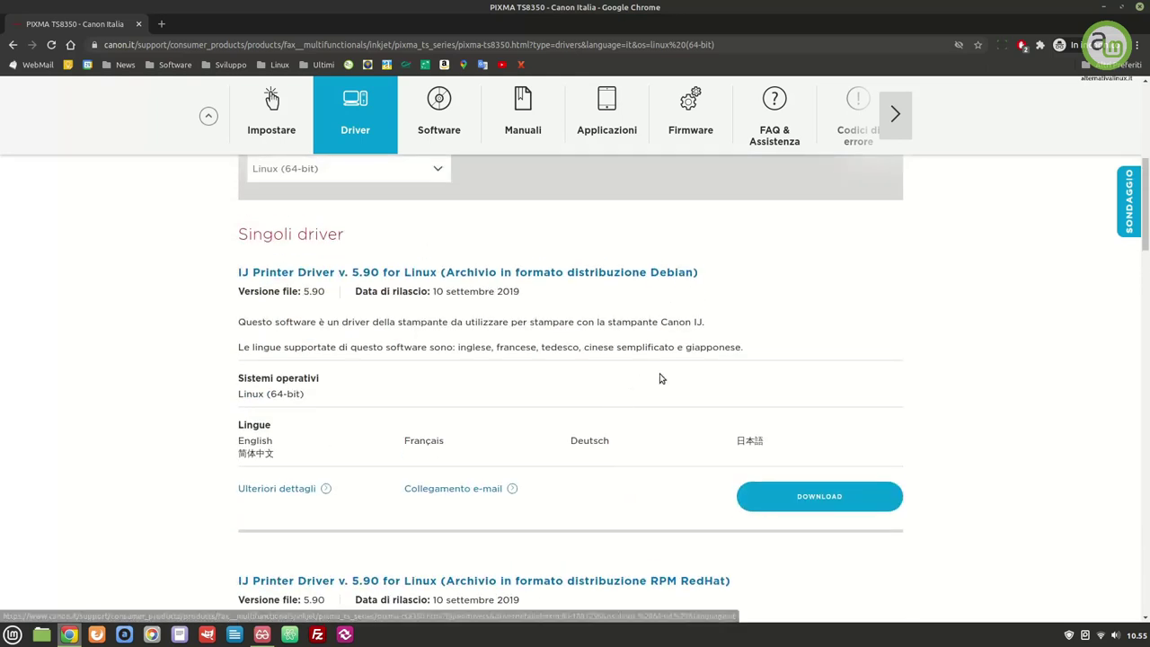
click(821, 499)
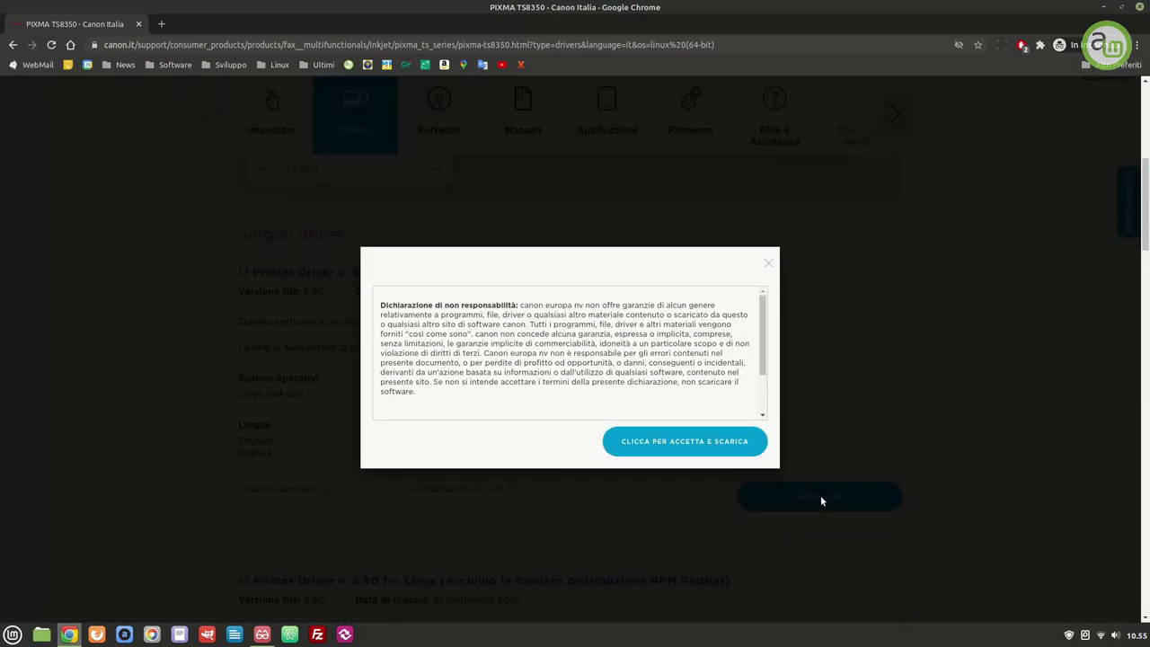
scroll(742, 416, down, 2)
click(681, 446)
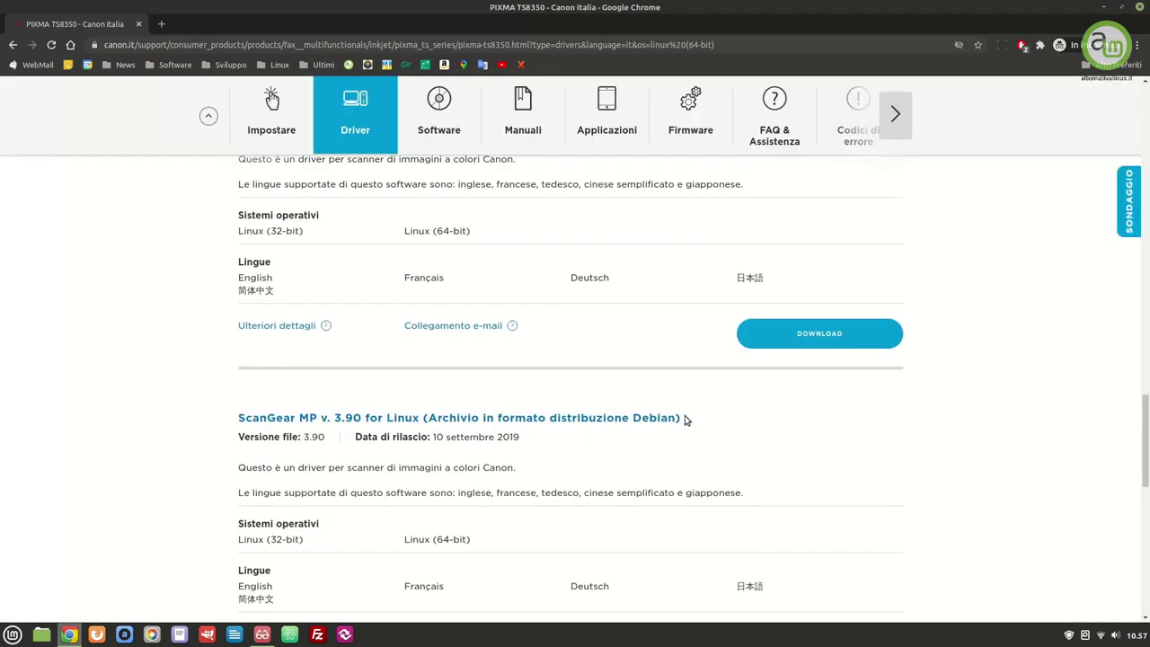
drag(684, 419, 222, 421)
click(222, 421)
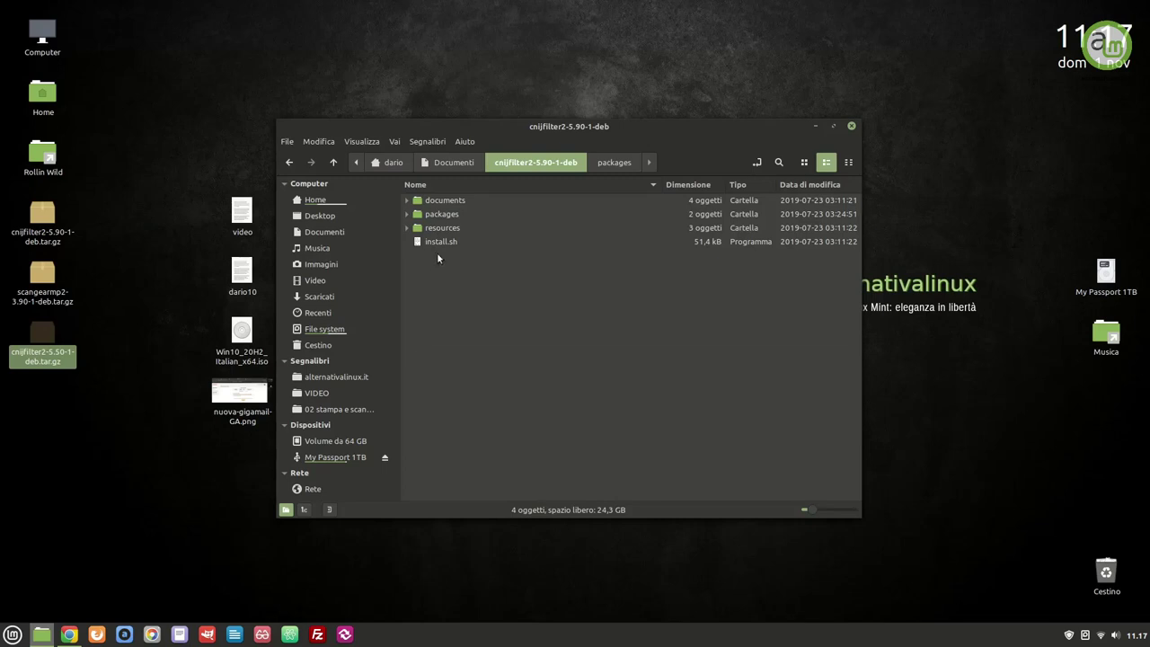
- Install cnijfilter2_5.90-1_amd64.deb from the extracted driver's packages folder, authenticating with the account password
double_click(454, 216)
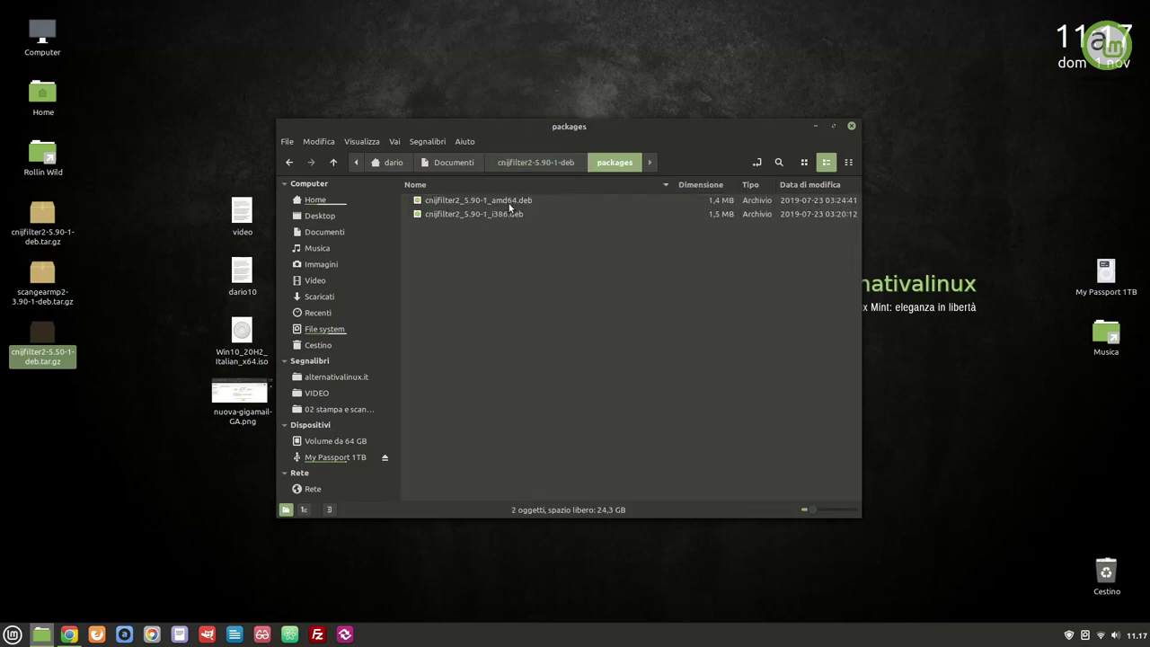
click(520, 200)
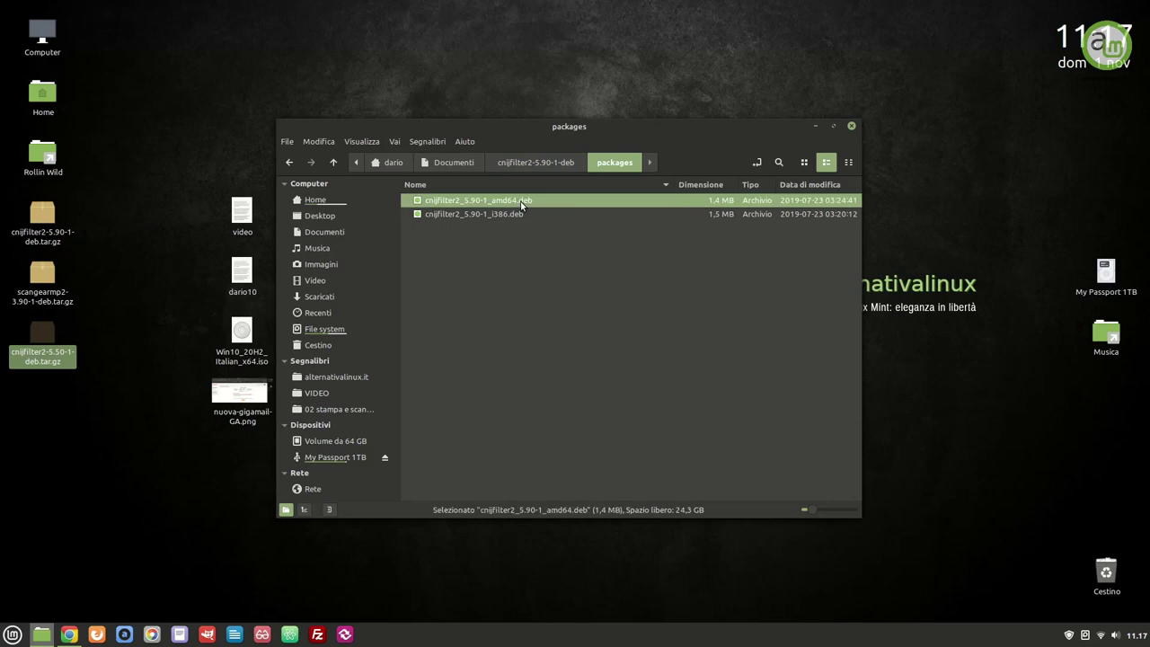
double_click(520, 200)
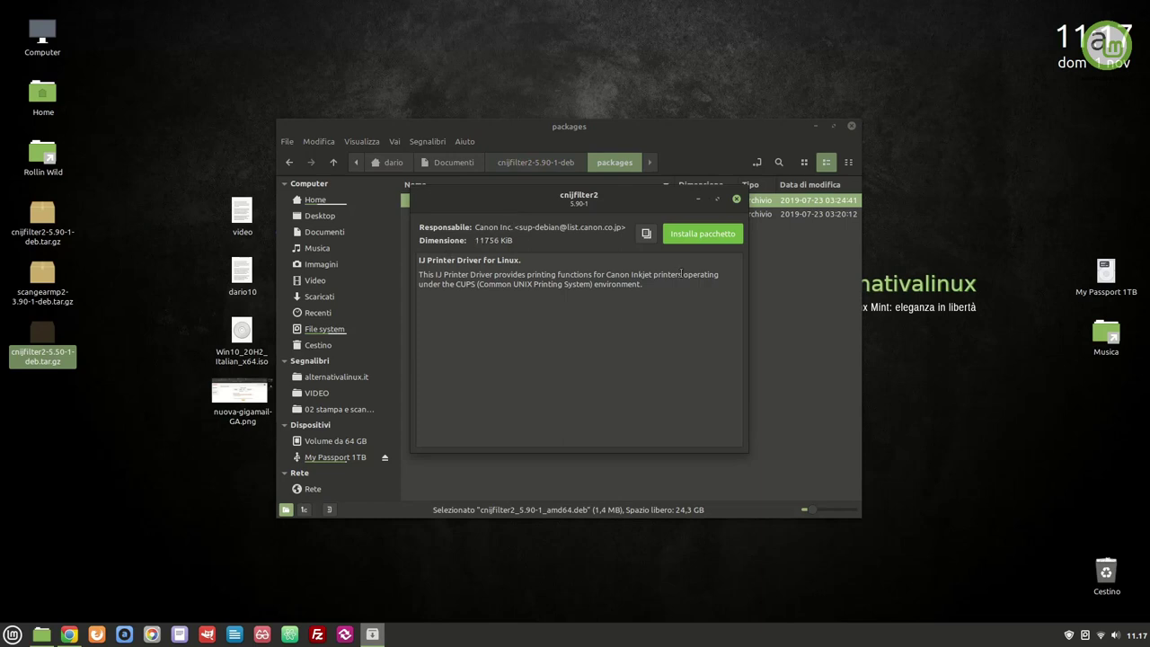
click(720, 233)
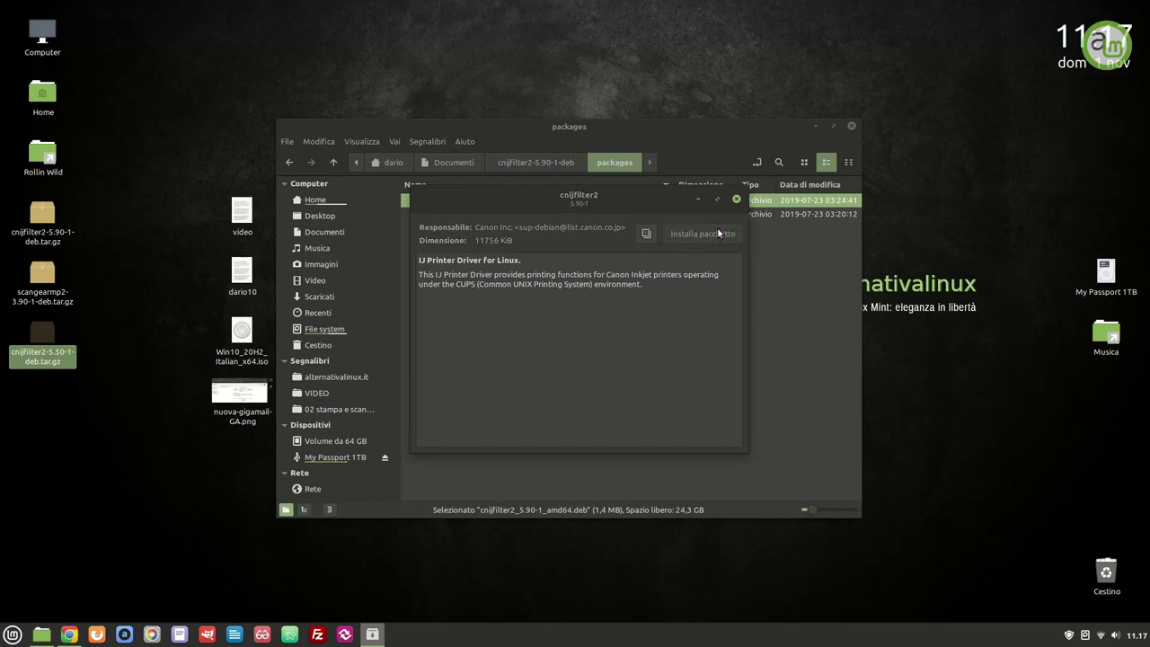
text(****)
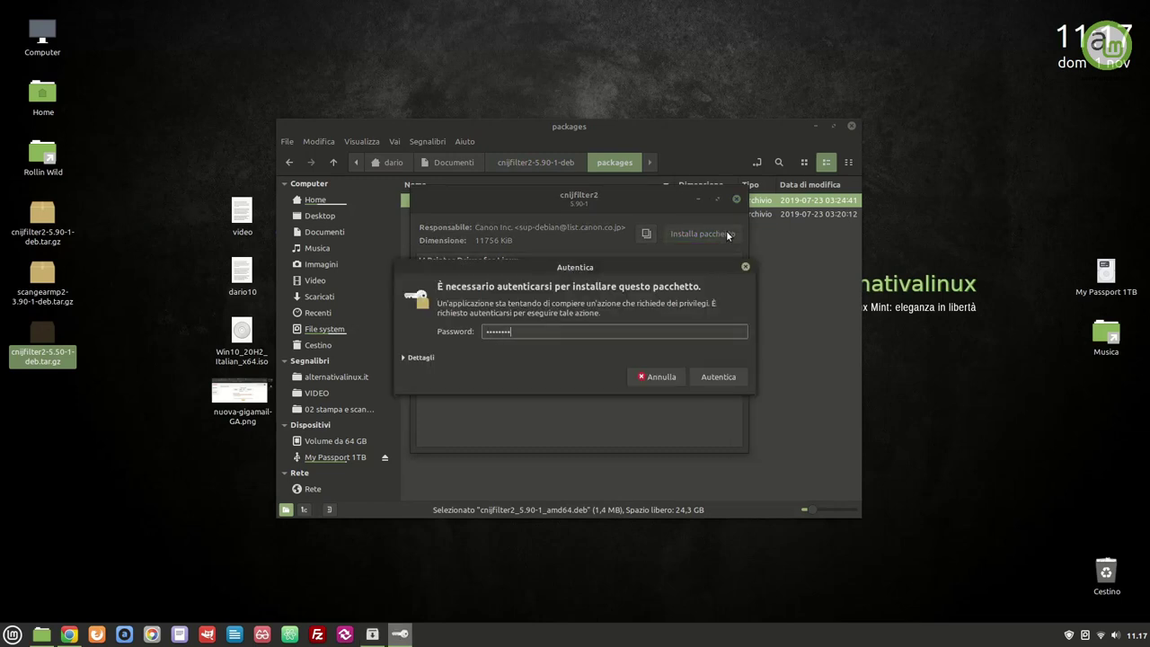
key(Return)
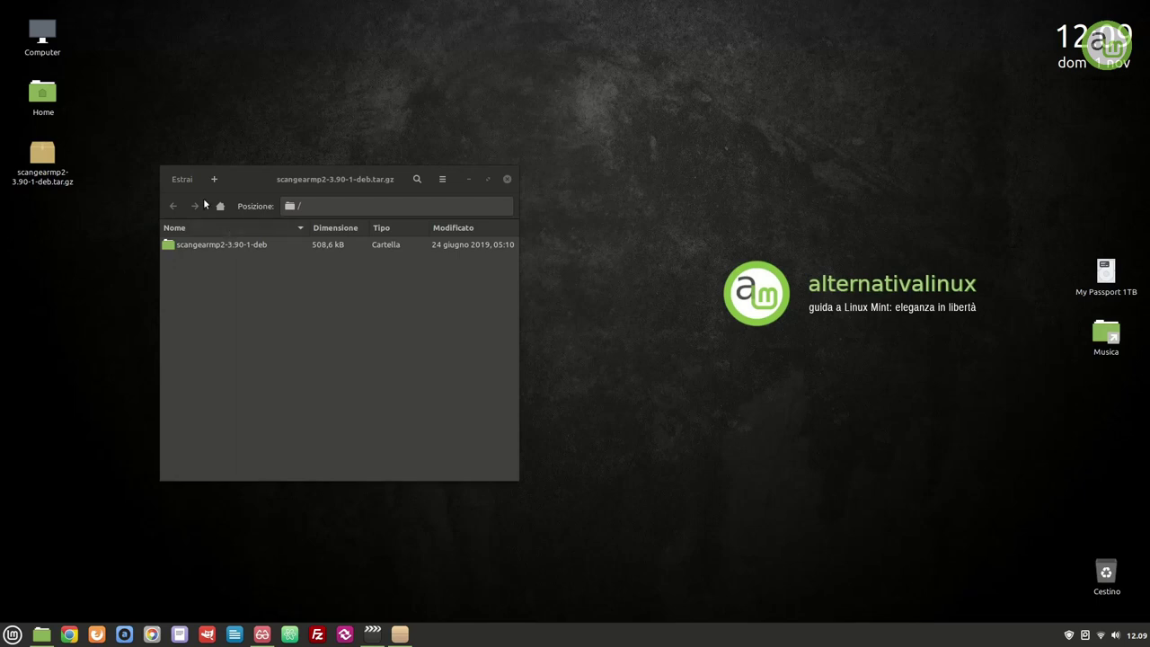
- Extract all files of scangearmp2-3.90-1-deb.tar.gz into Documenti and show the extracted folder
click(181, 179)
click(121, 215)
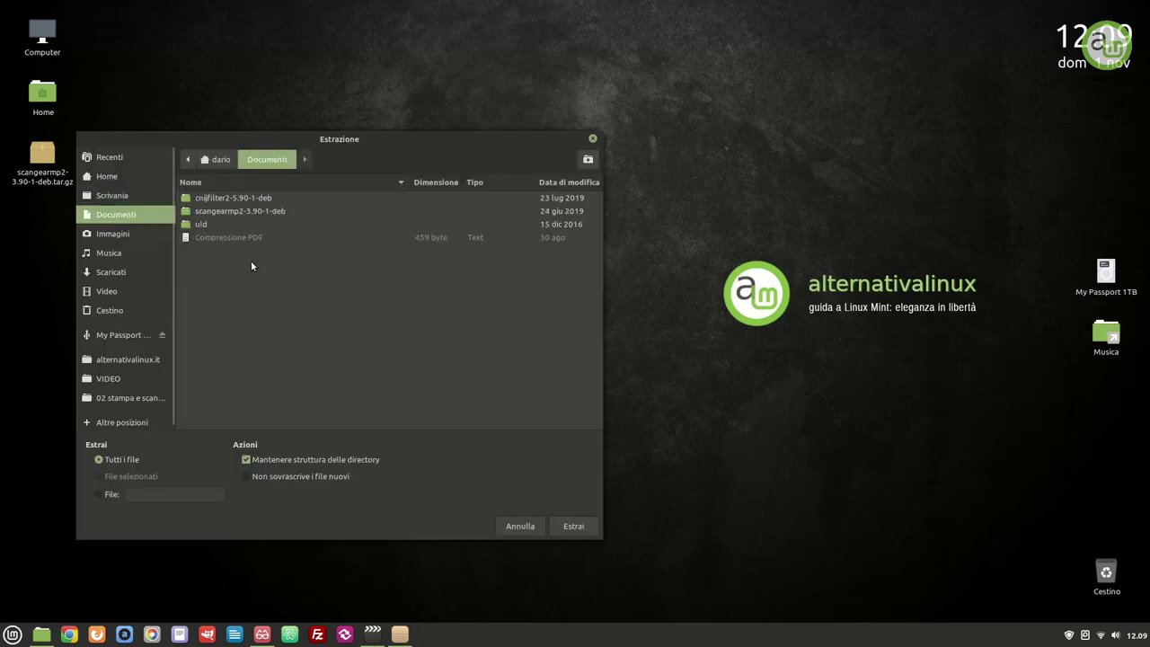
click(572, 526)
click(412, 358)
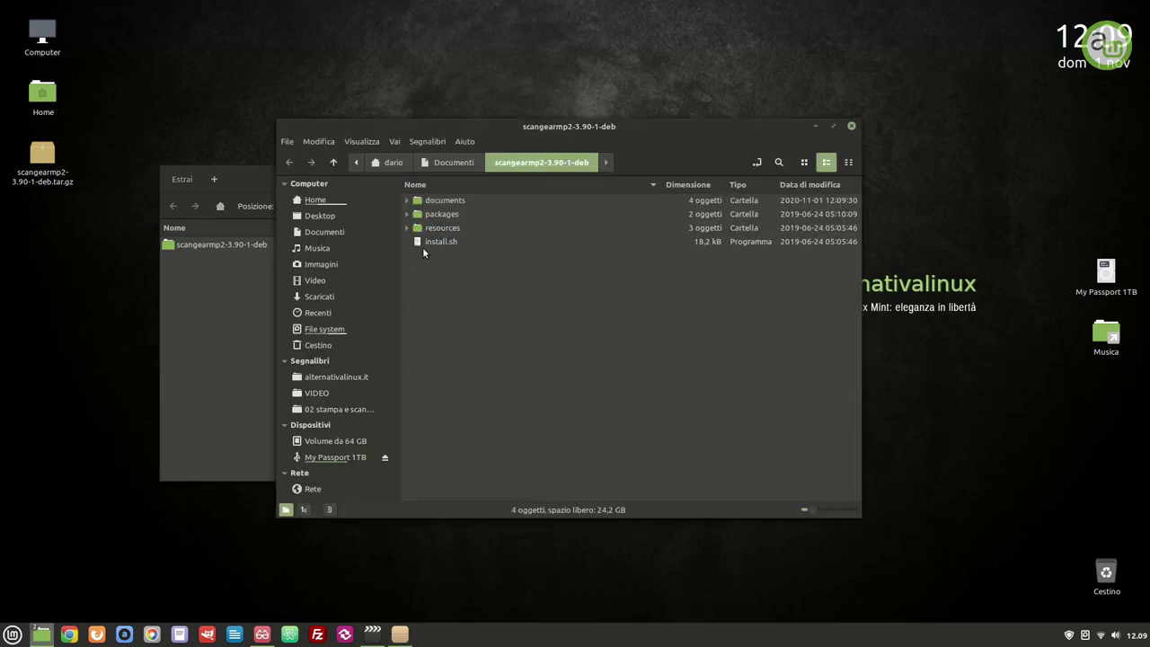
- View the installer details of scangearmp2_3.90-1_amd64.deb from the packages folder, then close the installer
double_click(444, 217)
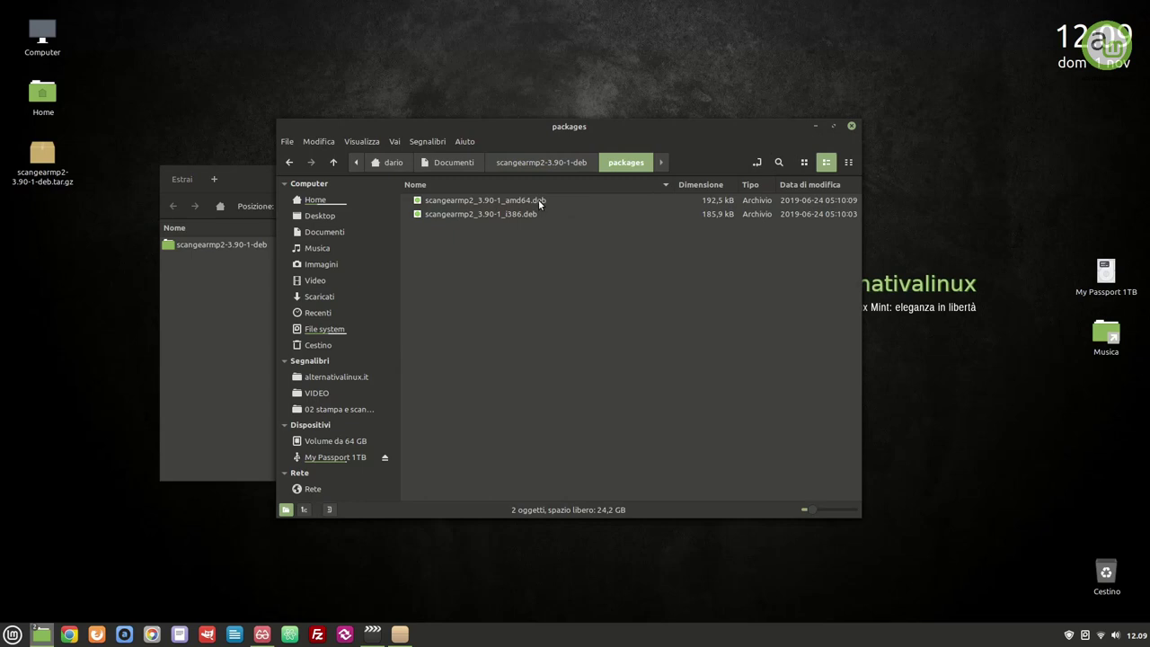
double_click(538, 199)
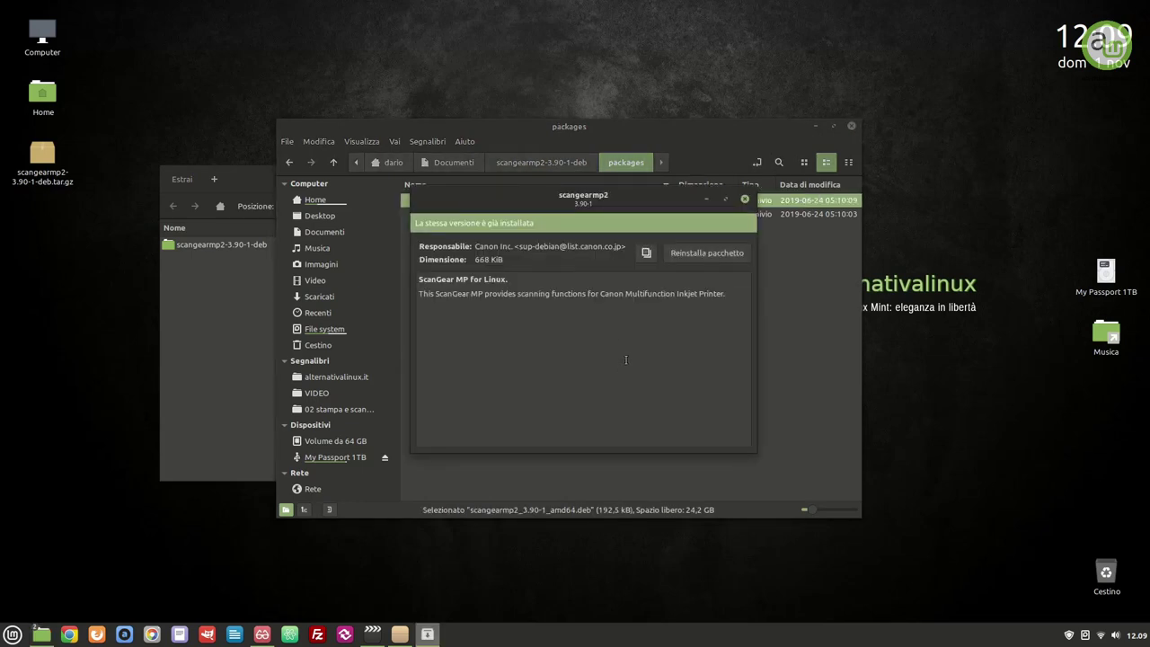
click(745, 199)
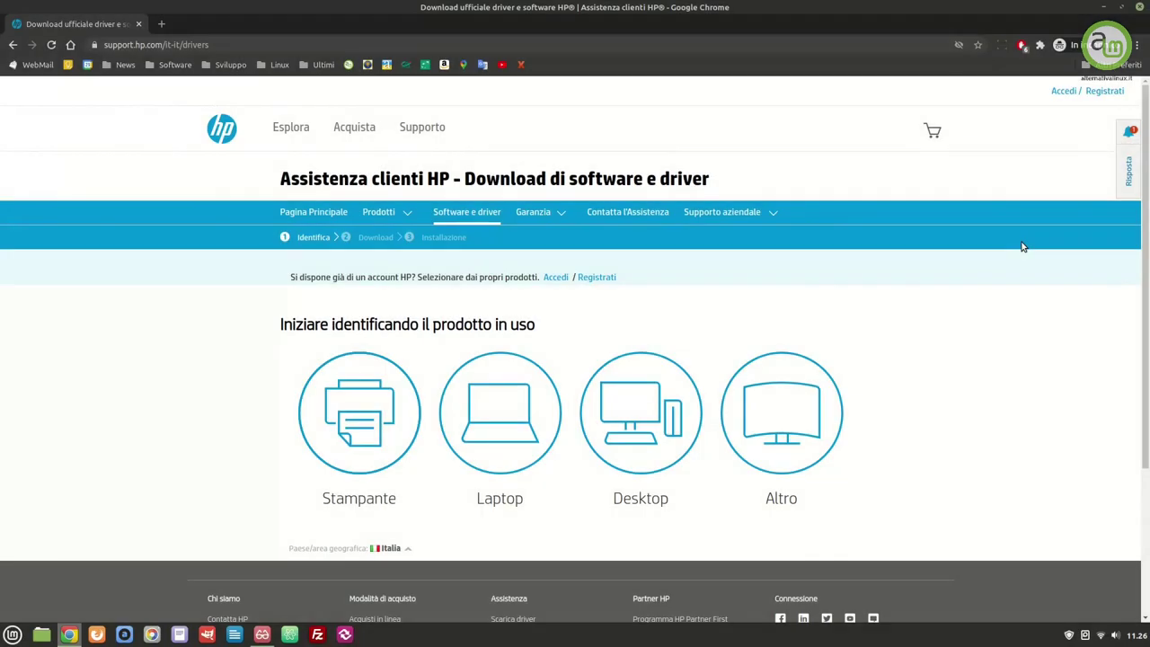
- On HP's printer driver site, search for "samsung", choose the Samsung SCX-4300 and download its base Samsung Linux Print and Scan Driver
click(377, 422)
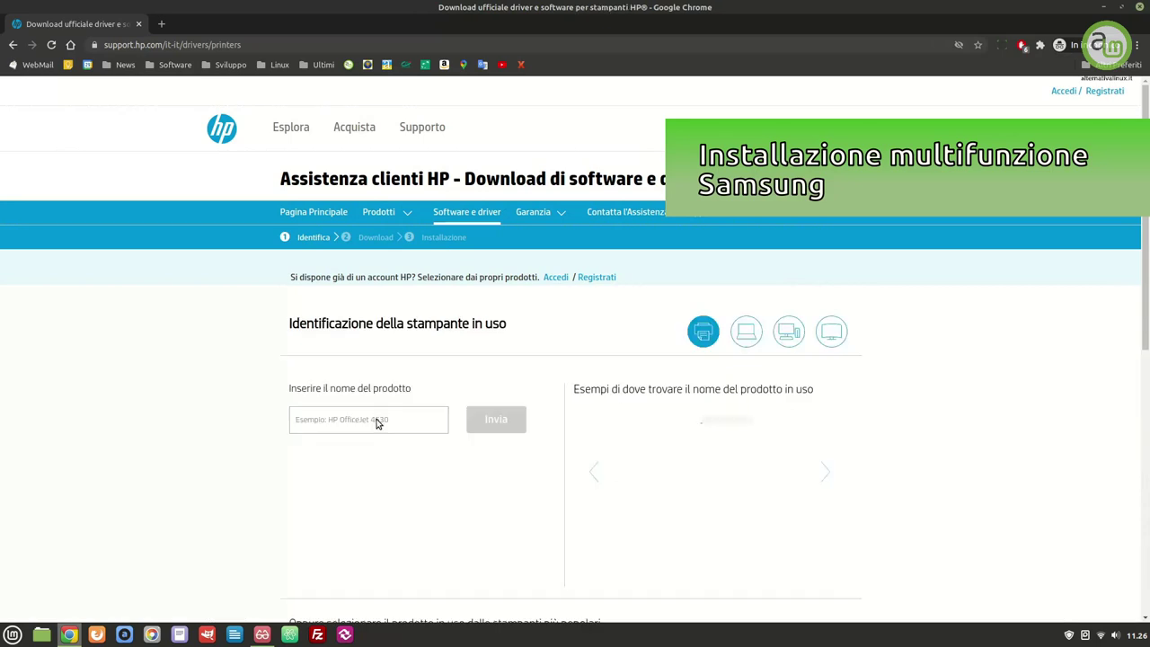
click(377, 420)
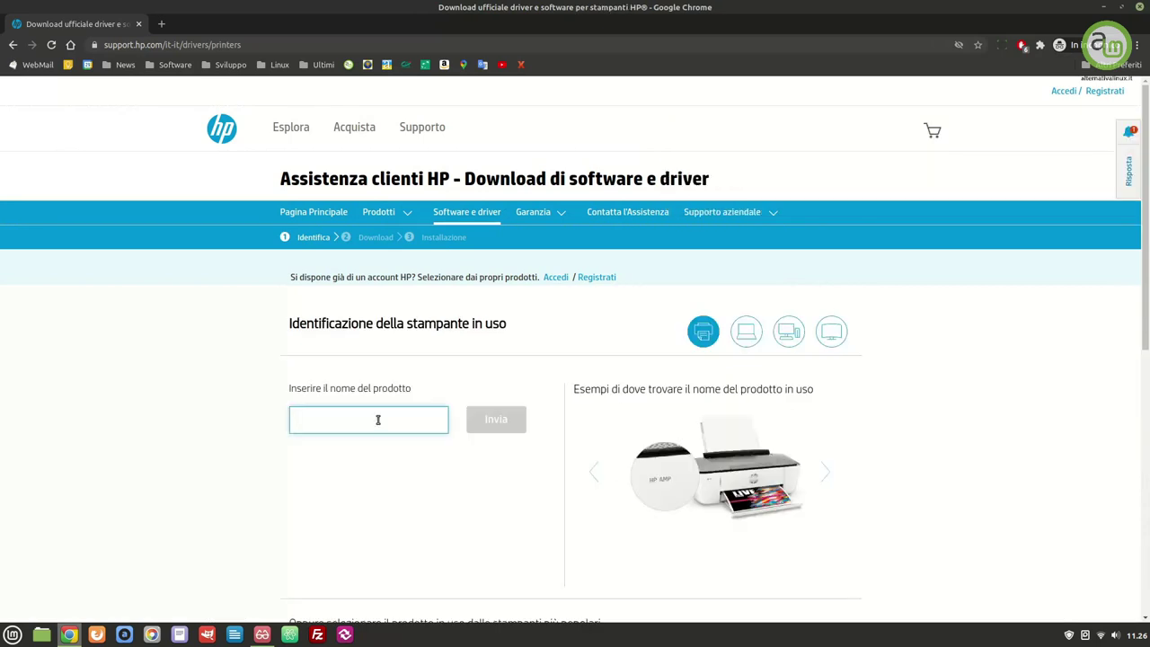
text(samsung)
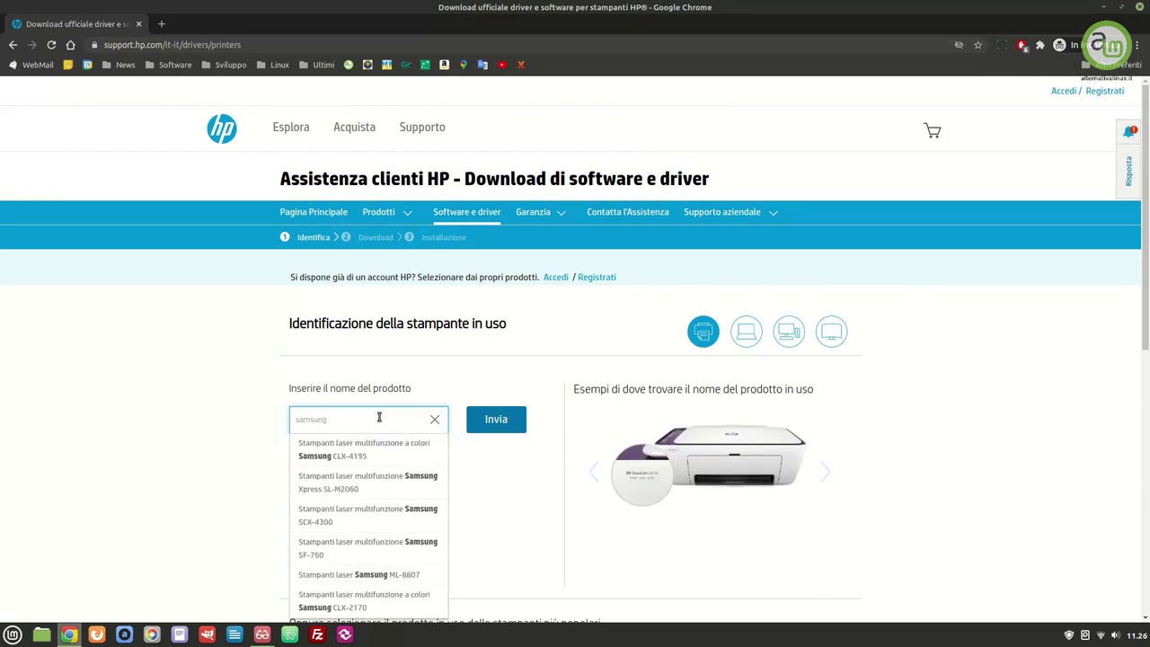
click(364, 515)
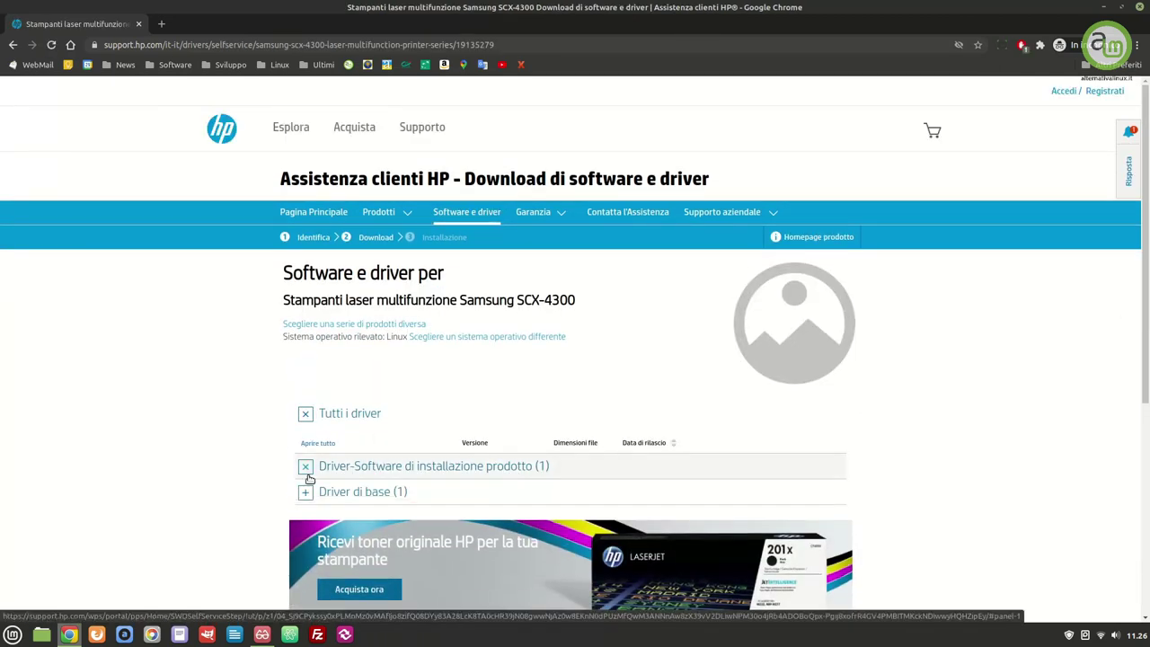
click(306, 492)
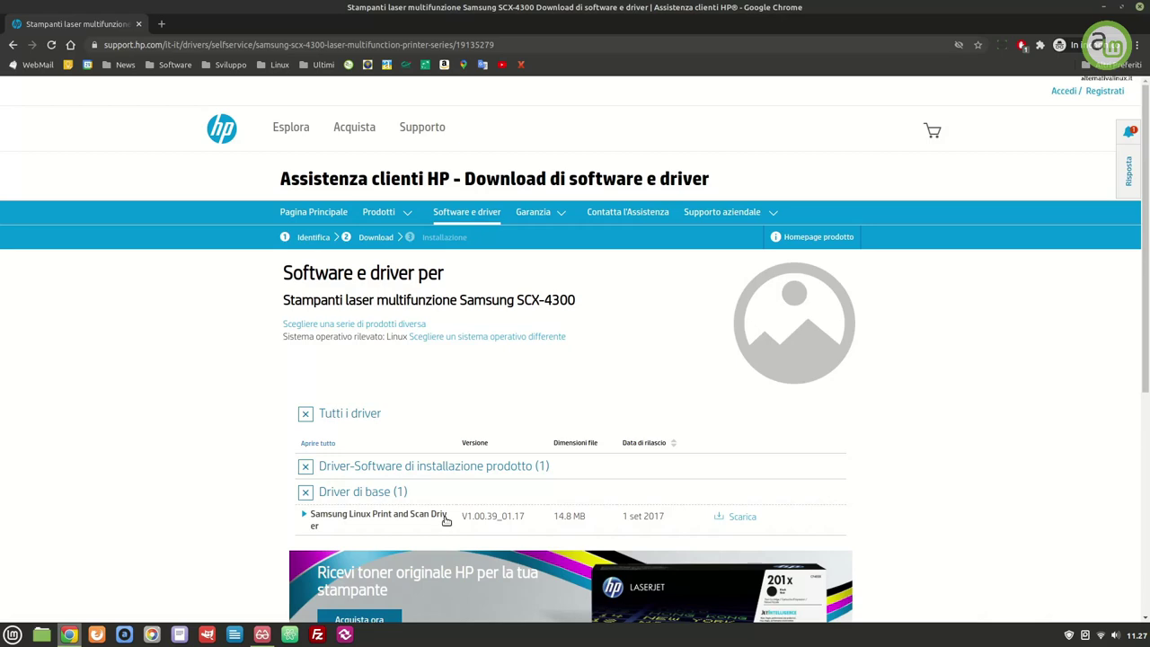
click(742, 517)
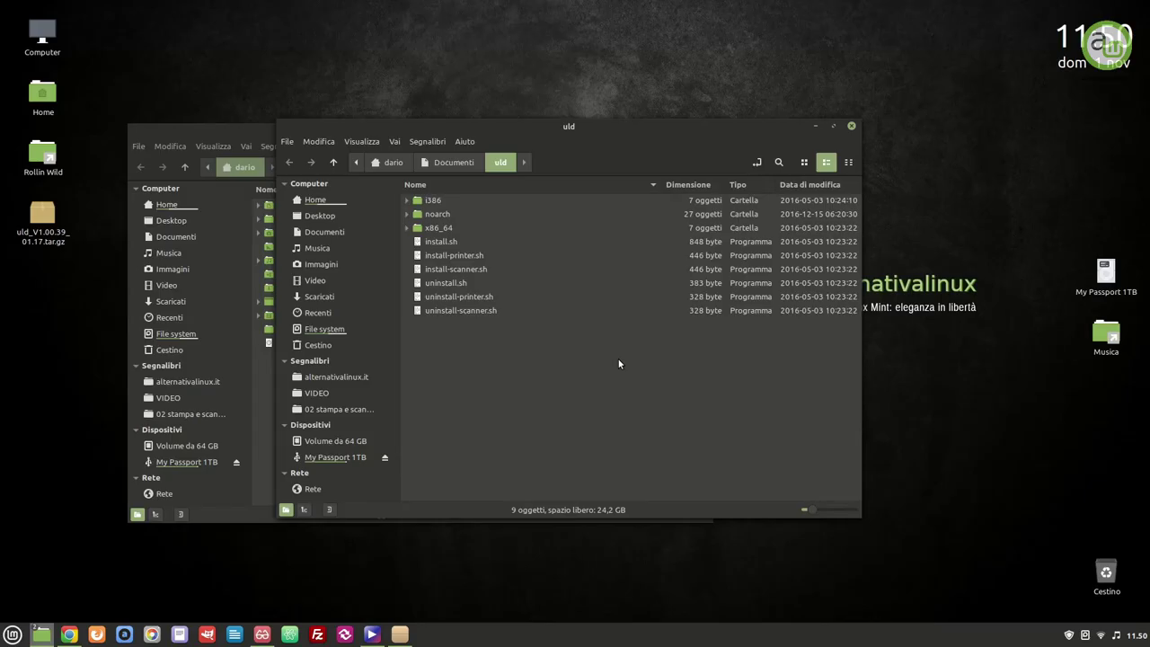
- Open a terminal in the uld folder and run "sudo sh install.sh", entering the sudo password
right_click(576, 357)
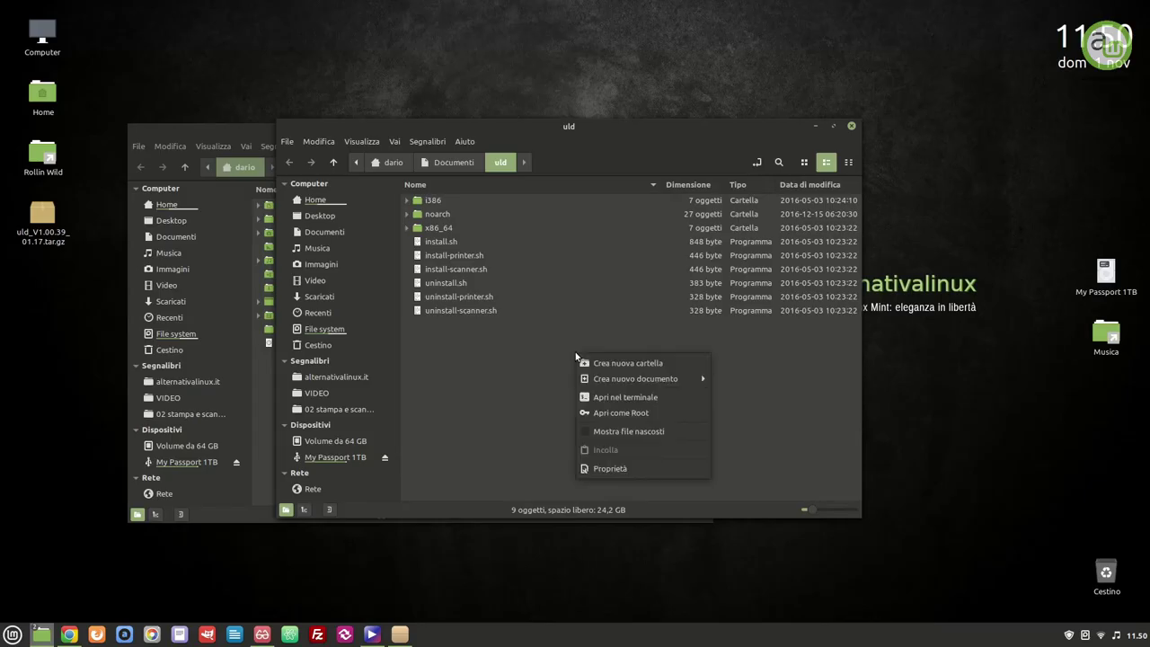
click(665, 402)
text(sudo )
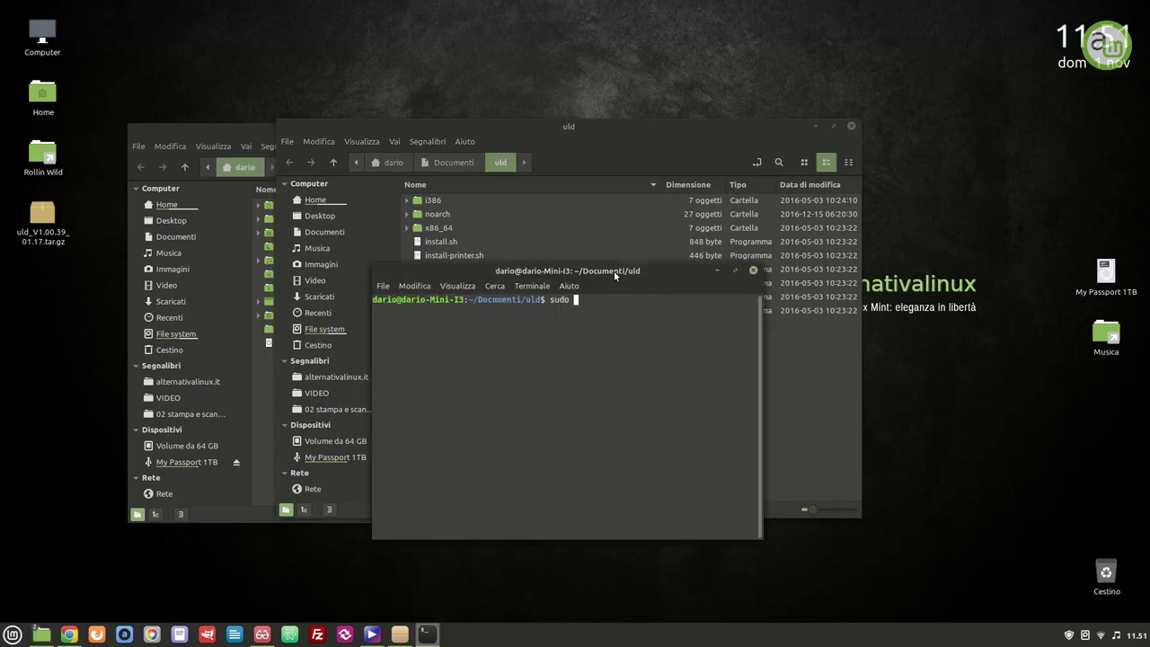
text(sh install.sh)
key(Return)
text(*******)
key(Return)
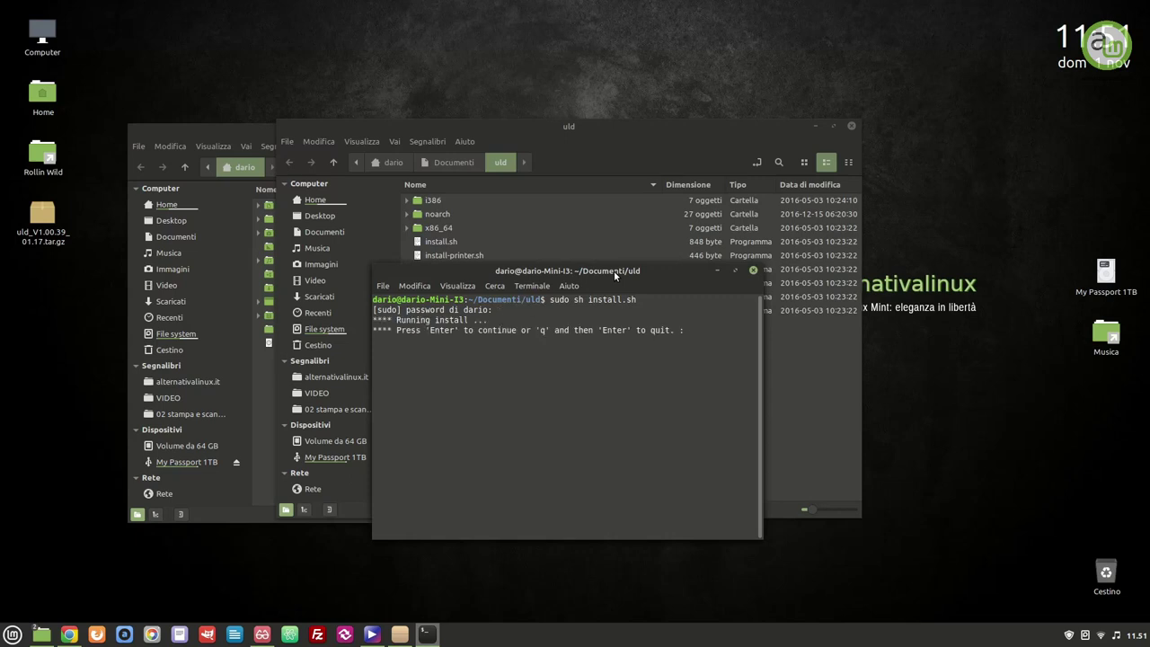
- Continue the driver installation and page through the whole Samsung license agreement up to the acceptance question
key(Return)
drag(614, 270, 403, 127)
key(Return)
key(Return)
key(Return)
key(Return)
key(Return)
key(Return)
key(Return)
key(Return)
key(Return)
key(Return)
key(Return)
key(Return)
key(Return)
key(Return)
key(Return)
key(Return)
key(Return)
key(Return)
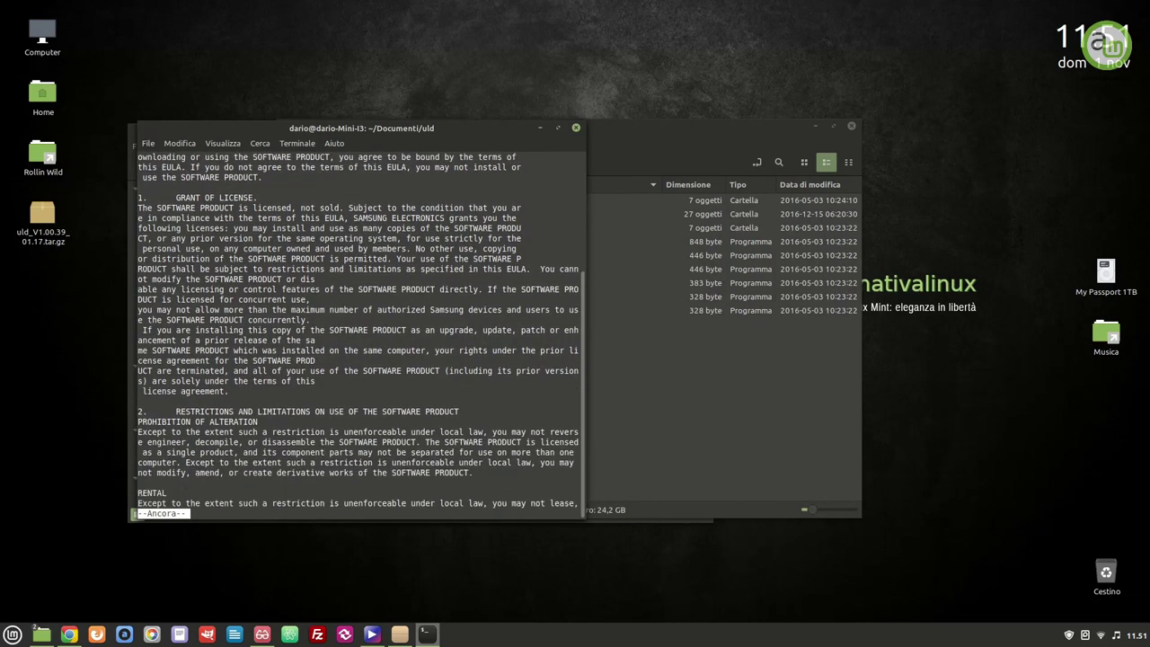
key(Return)
key(Return)
key(Return)
key(Return)
key(Return)
key(Return)
key(Return)
key(Return)
key(Return)
key(Return)
key(Return)
key(Return)
key(Return)
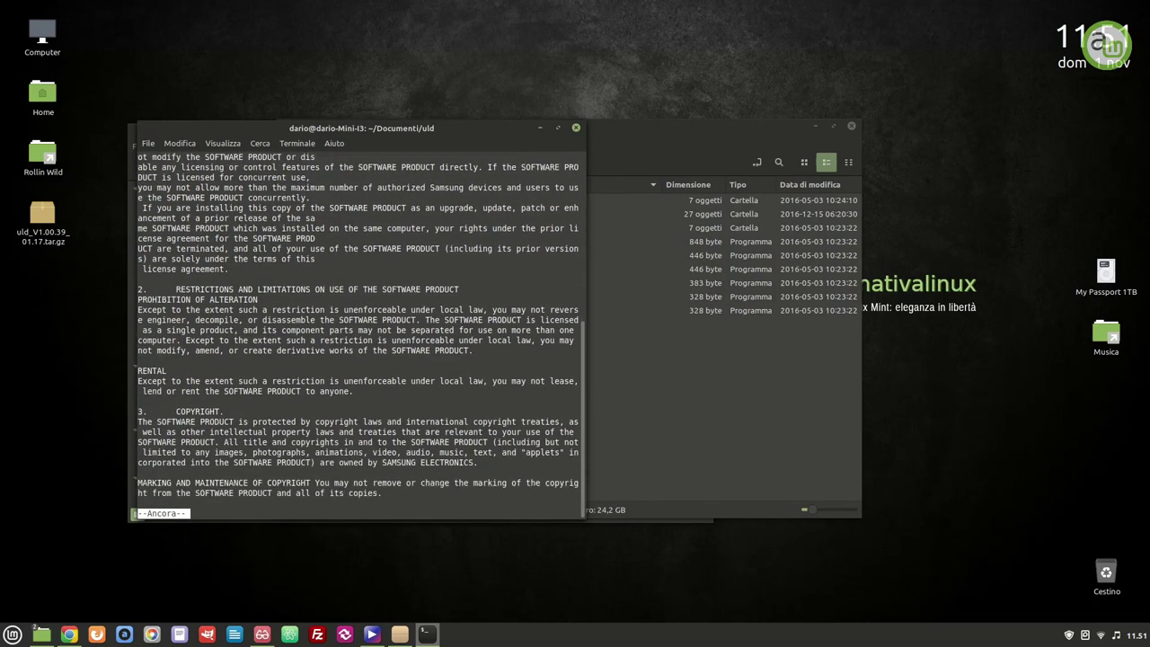
key(Return)
key(Return)
key(Return)
key(Return)
key(Return)
key(Return)
key(Return)
key(Return)
key(Return)
key(Return)
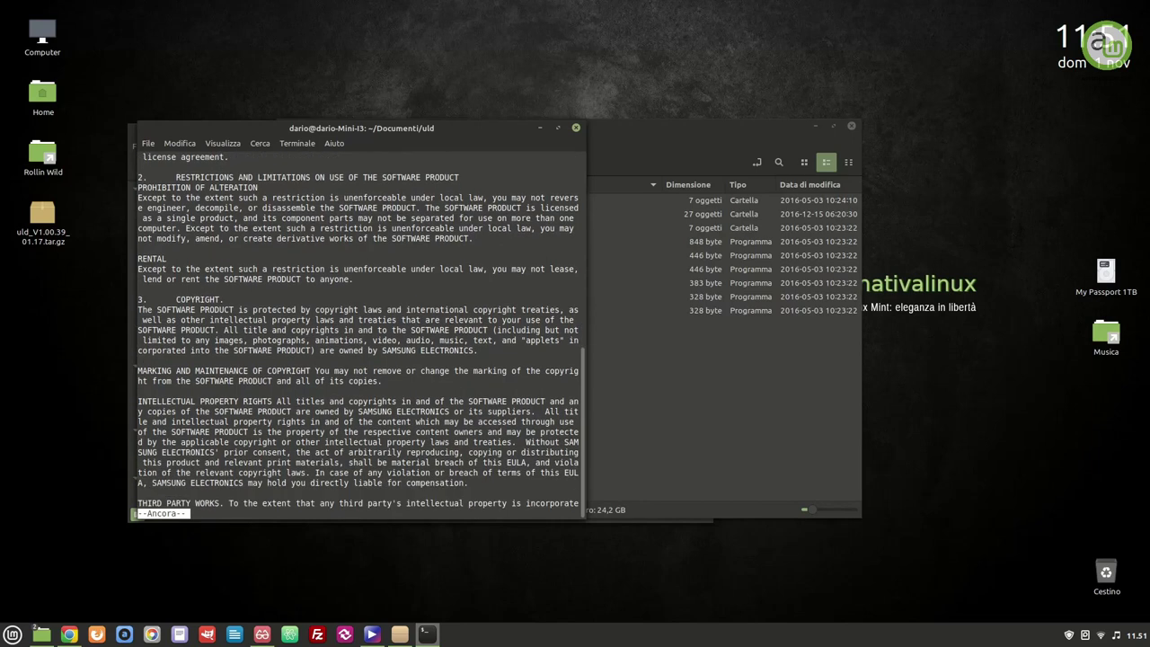
key(Return)
key(Return)
key(Return)
key(Return)
key(Return)
key(Return)
key(Return)
key(Return)
key(Return)
key(Return)
key(Return)
key(Return)
key(Return)
key(Return)
key(Return)
key(Return)
key(Return)
key(Return)
key(Return)
key(Return)
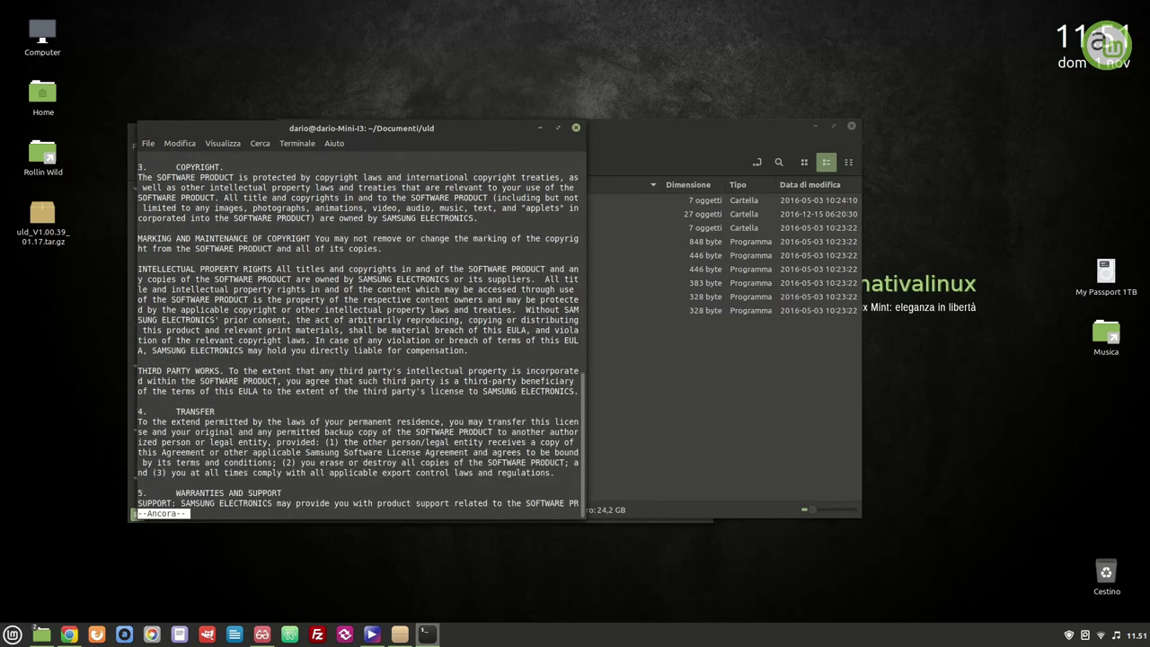
key(Return)
key(Return)
key(Return)
key(Return)
key(Return)
key(Return)
key(Return)
key(Return)
key(Return)
key(Return)
key(Return)
key(Return)
key(Return)
key(Return)
key(Return)
key(Return)
key(Return)
key(Return)
key(Return)
key(Return)
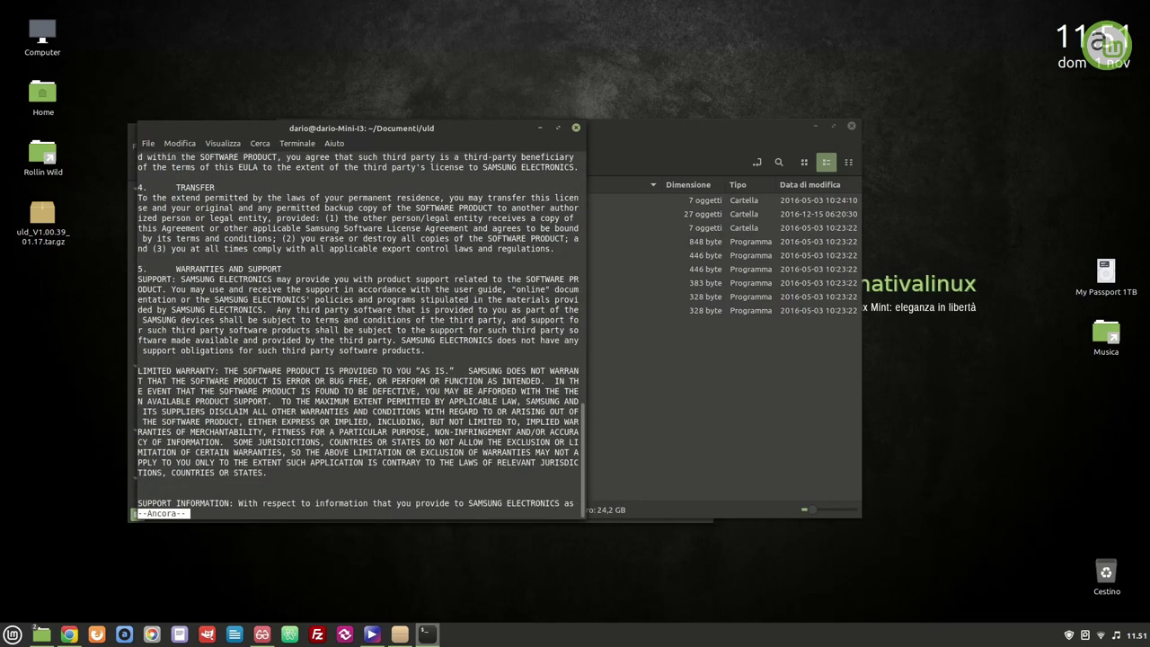
key(Return)
key(Return)
key(Return)
key(Return)
key(Return)
key(Return)
key(Return)
key(Return)
key(Return)
key(Return)
key(Return)
key(Return)
key(Return)
key(Return)
key(Return)
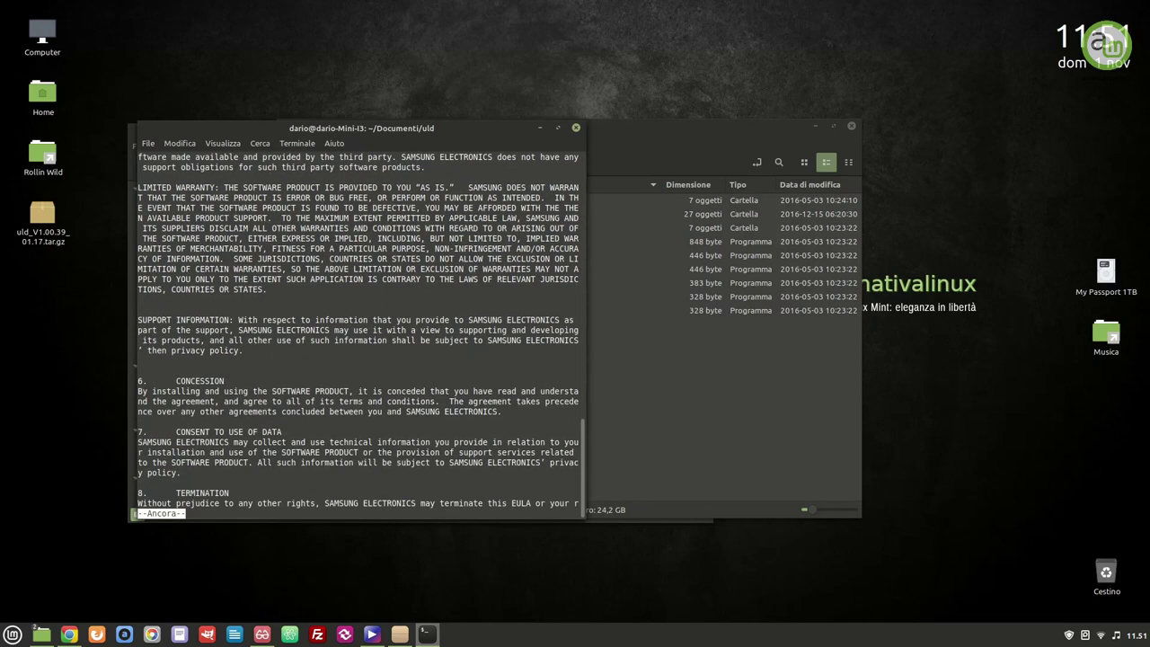
key(Return)
key(Return)
key(Return)
key(Return)
key(Return)
key(Return)
key(Return)
key(Return)
key(Return)
key(Return)
key(Return)
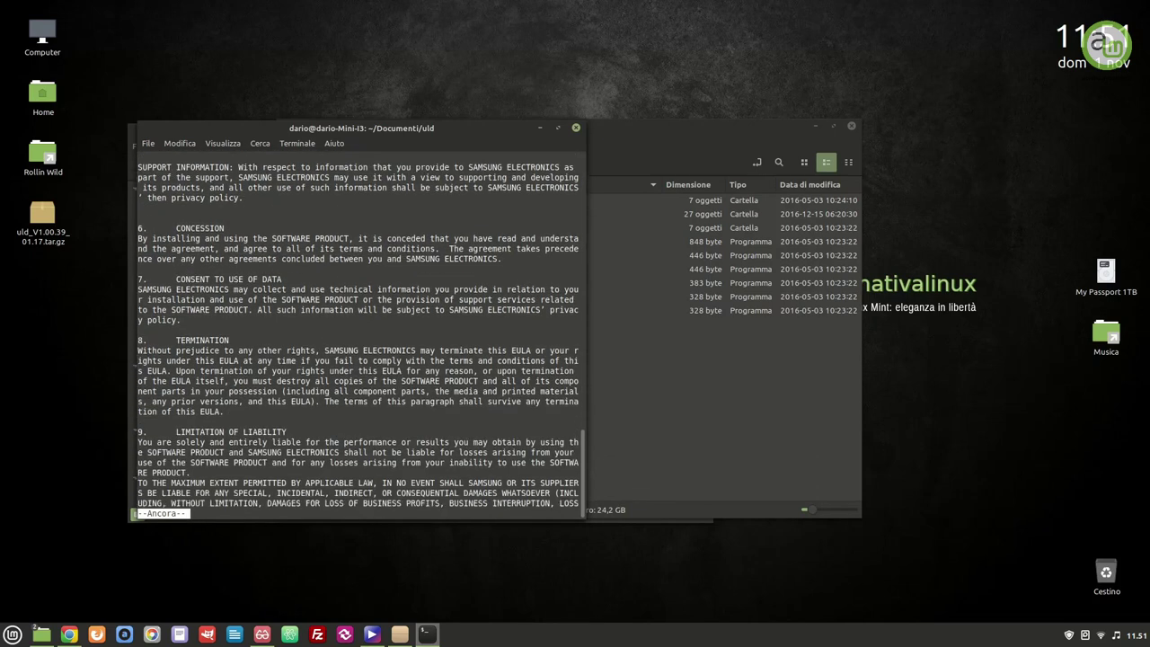
key(Return)
key(Return)
key(Return)
key(Return)
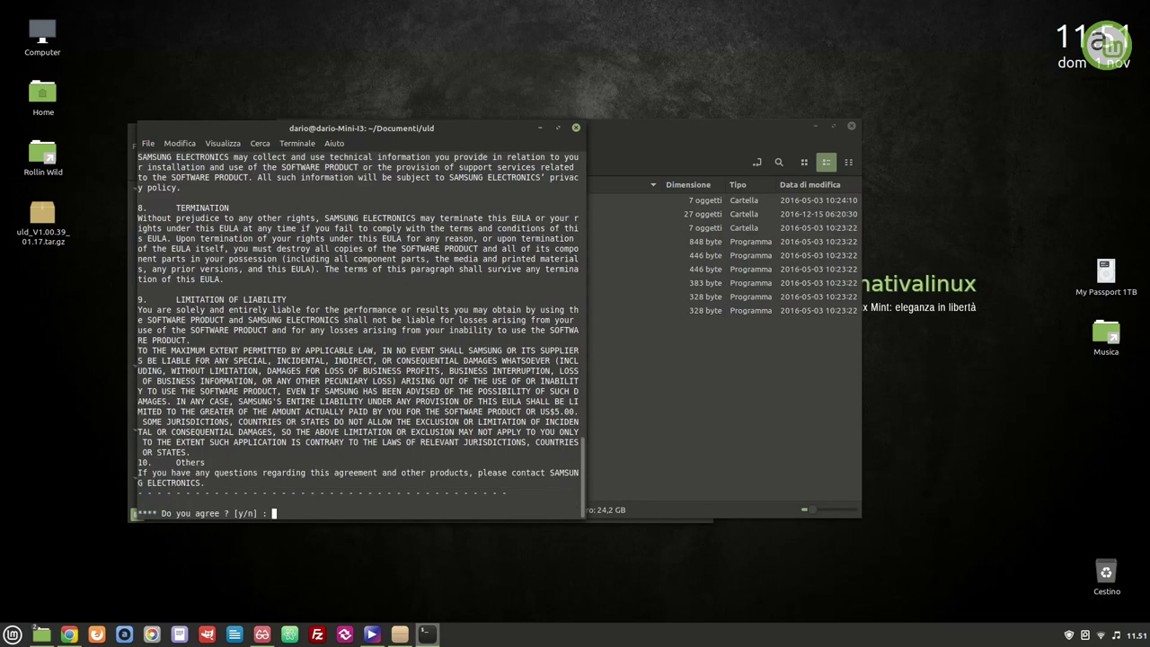
- Accept the Samsung license agreement with "y" and answer "y" to configure the firewall automatically for network devices
text(y)
key(Return)
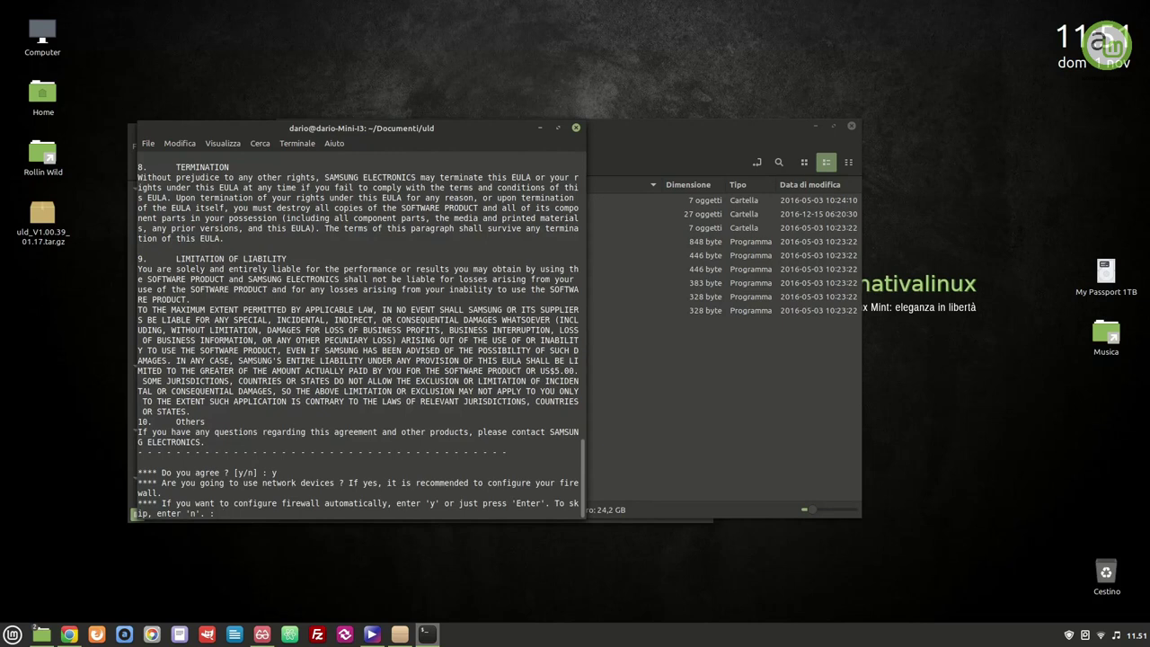
text(y)
key(Return)
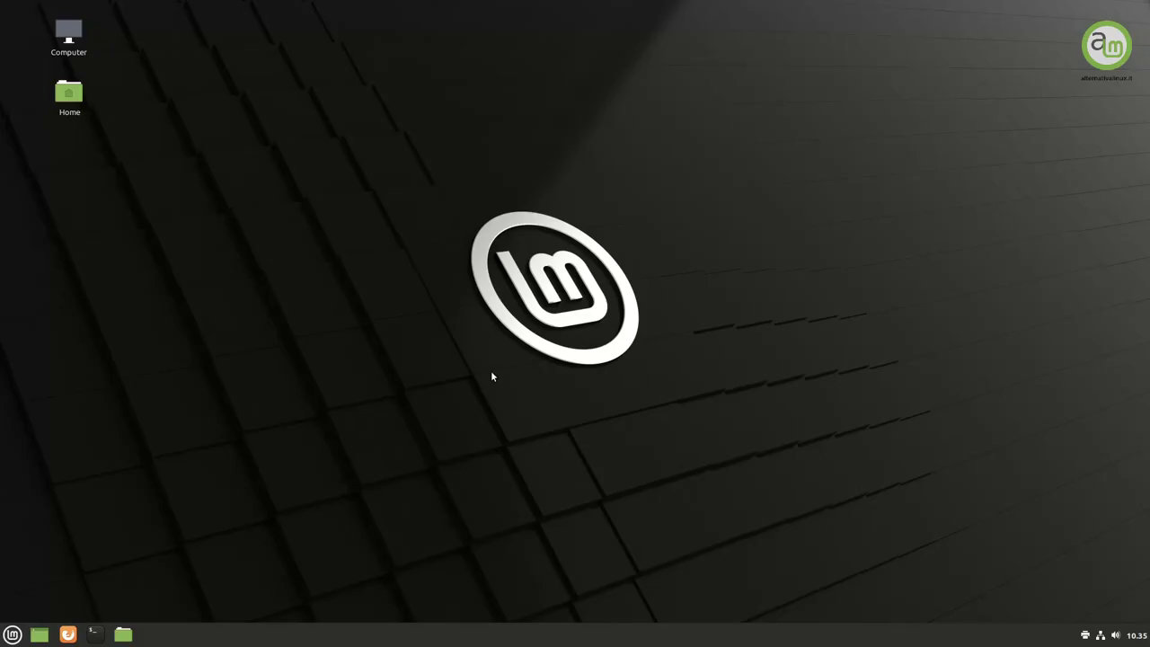
- Search the installed applications for "scan", launch Document Scanner and open its preferences
click(11, 635)
text(scan)
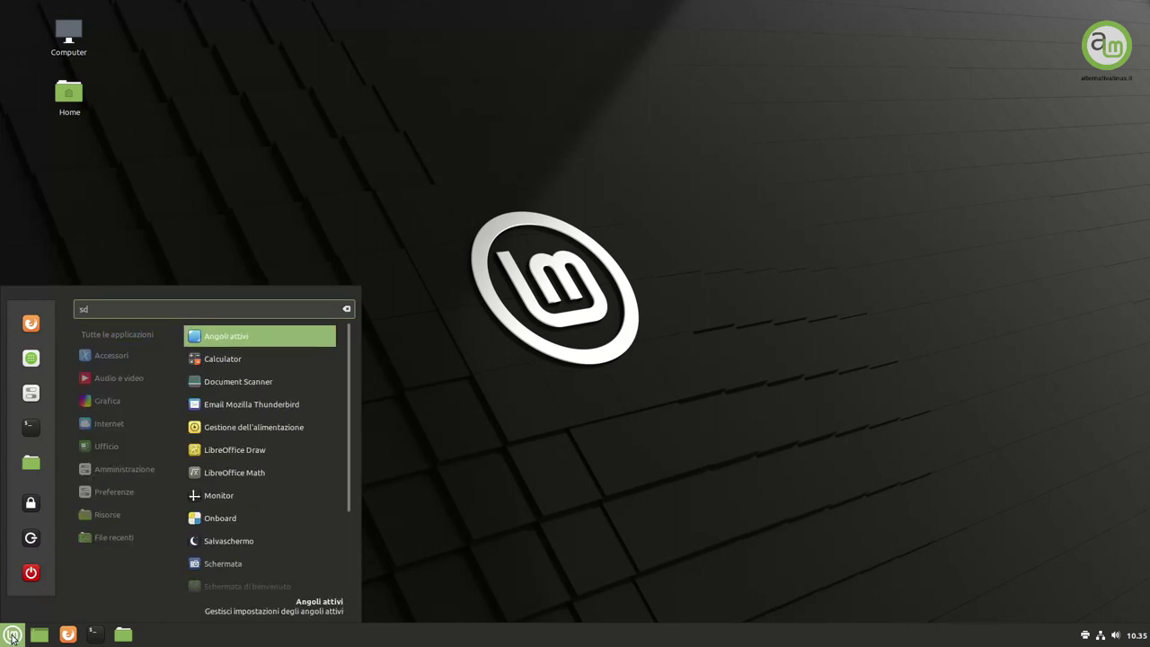
key(Return)
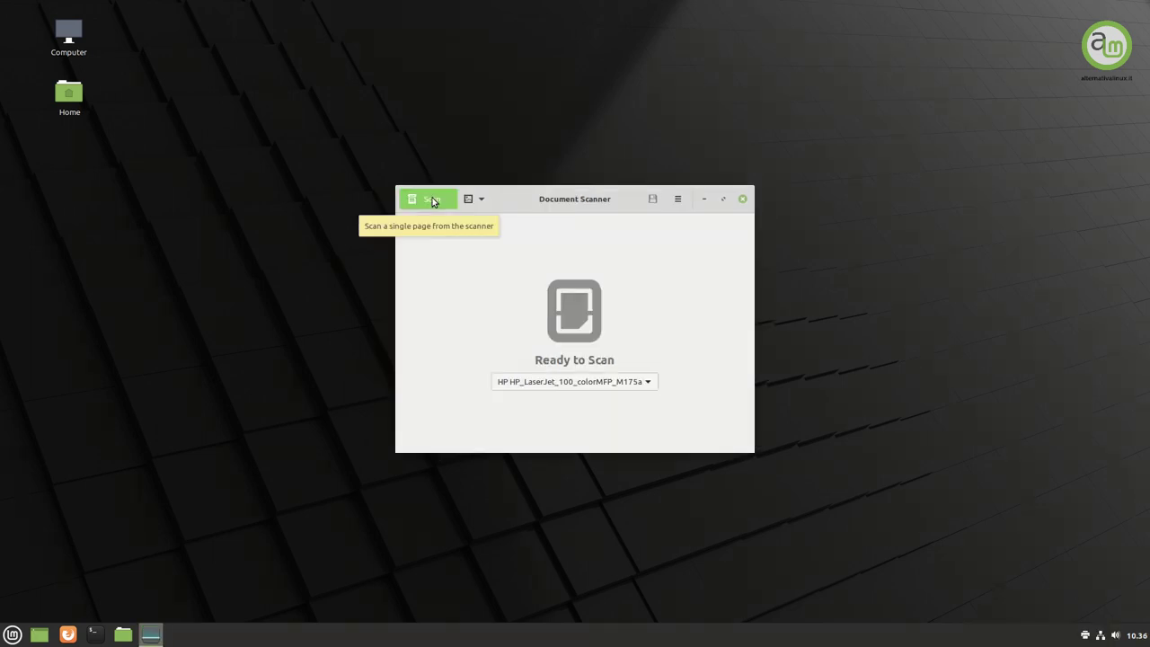
click(432, 199)
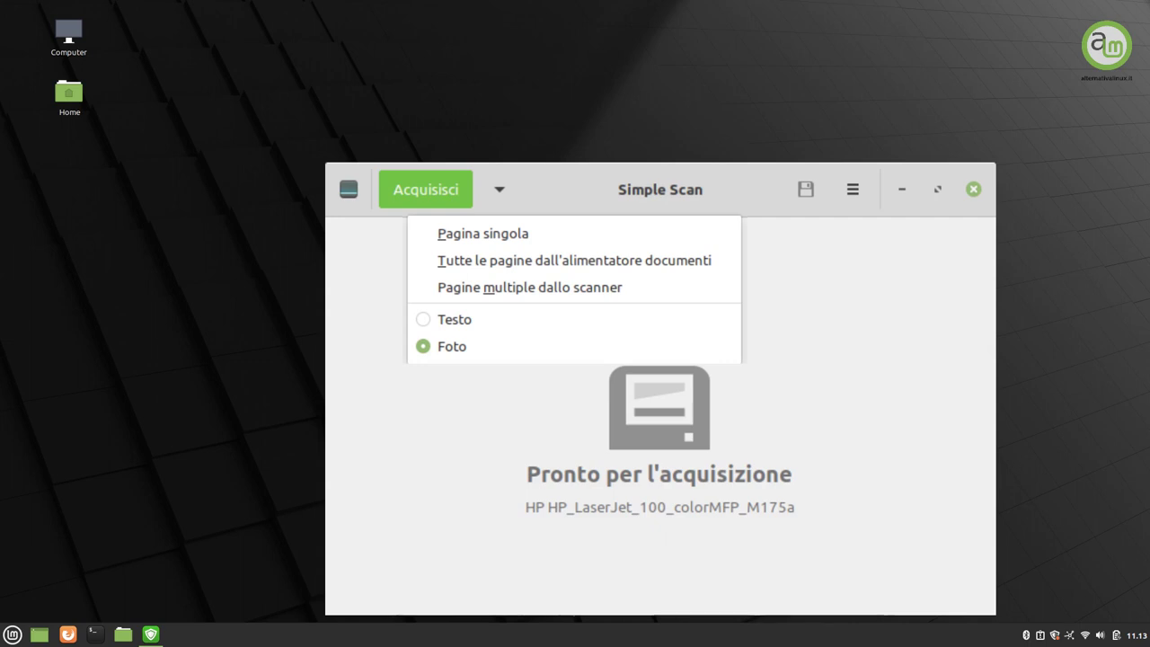
key(Escape)
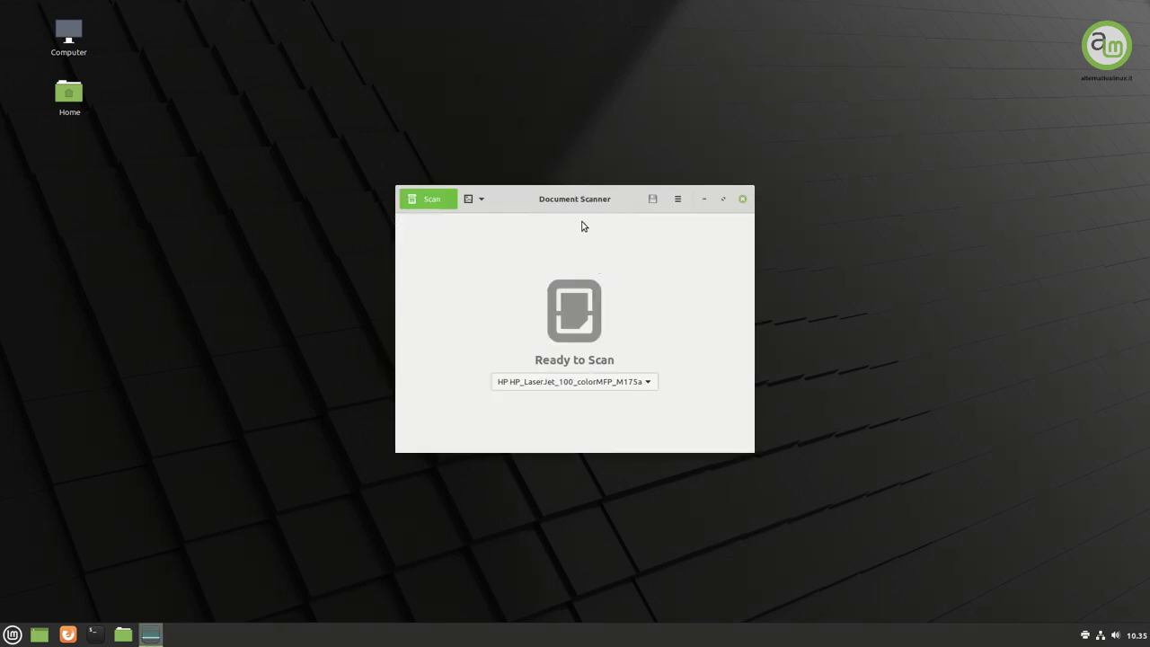
click(679, 200)
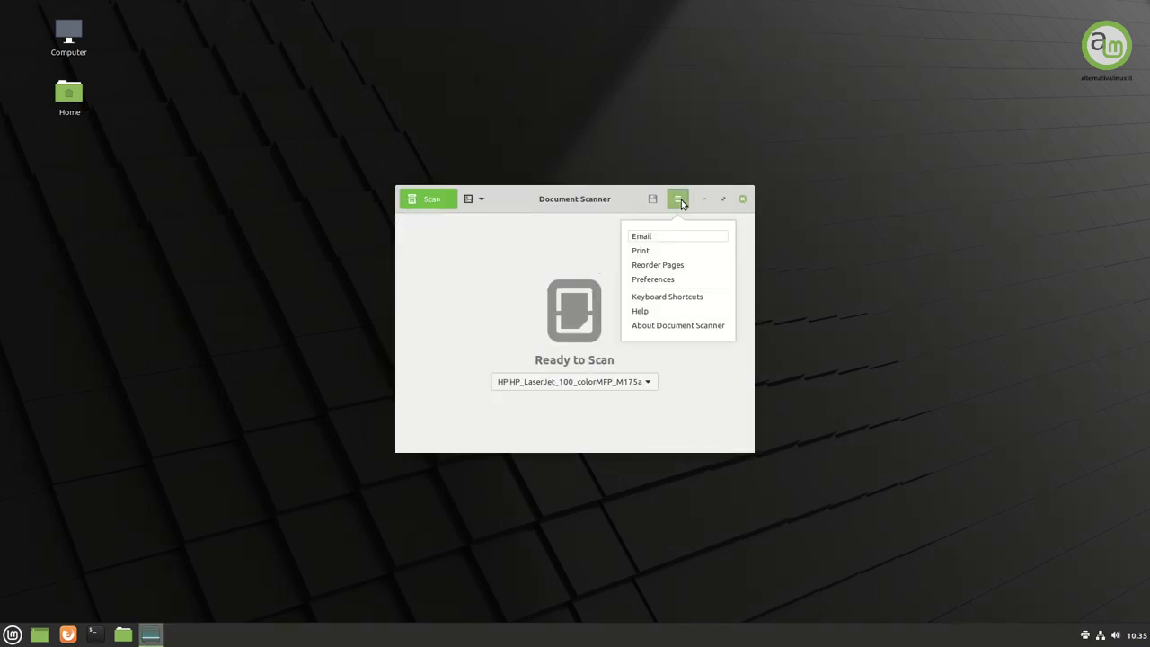
click(669, 280)
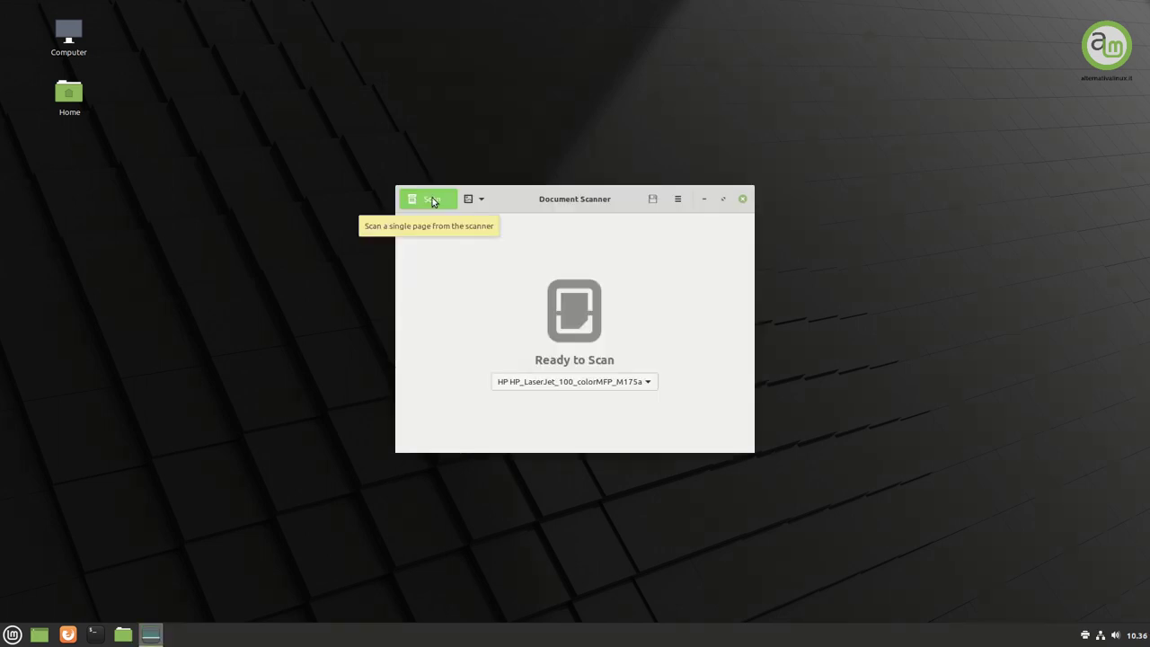
- Scan a page with the HP LaserJet 100 colorMFP M175a and add a second scanned page to the same document
click(434, 200)
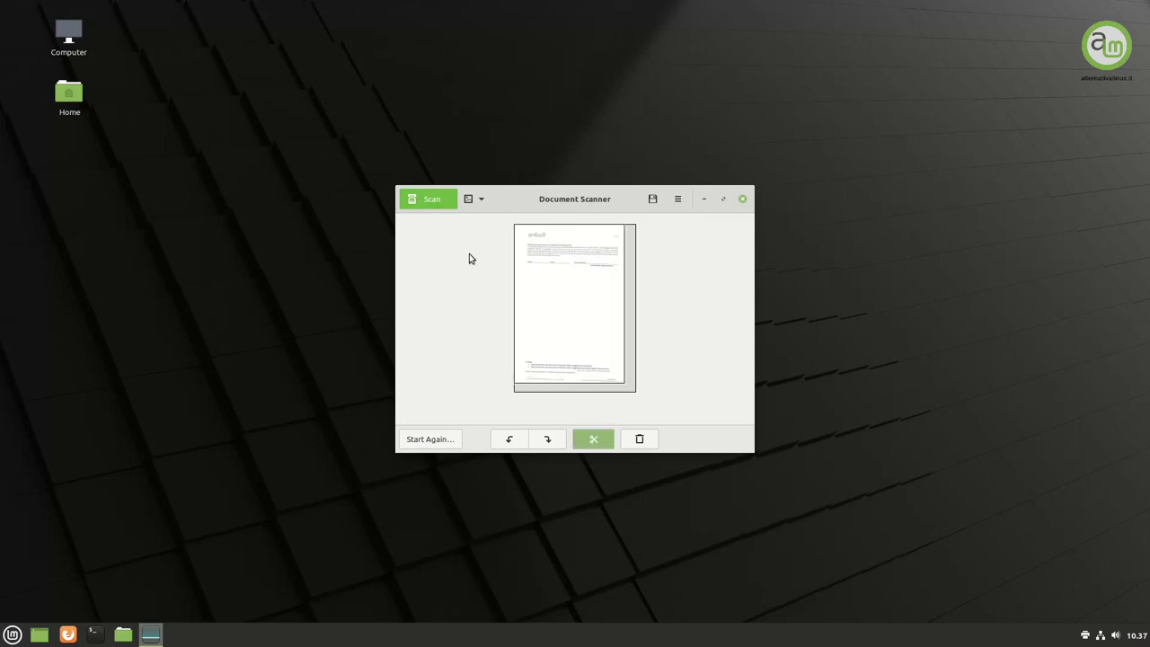
click(440, 200)
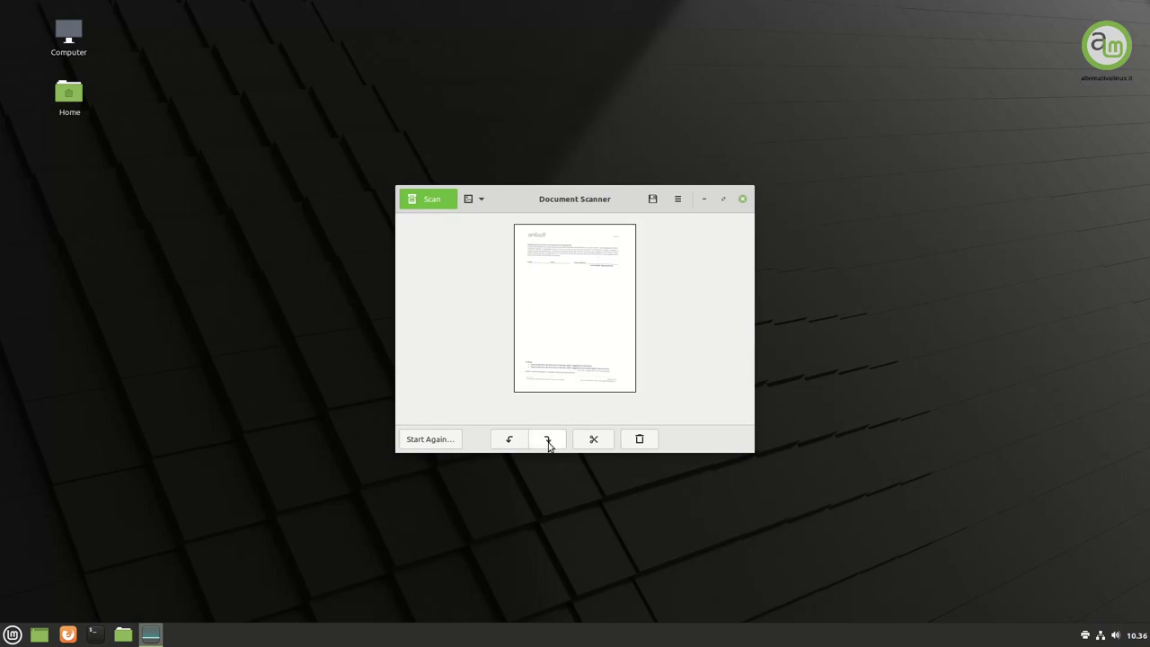
- Rotate the scanned page clockwise, then rotate it back counterclockwise
click(547, 439)
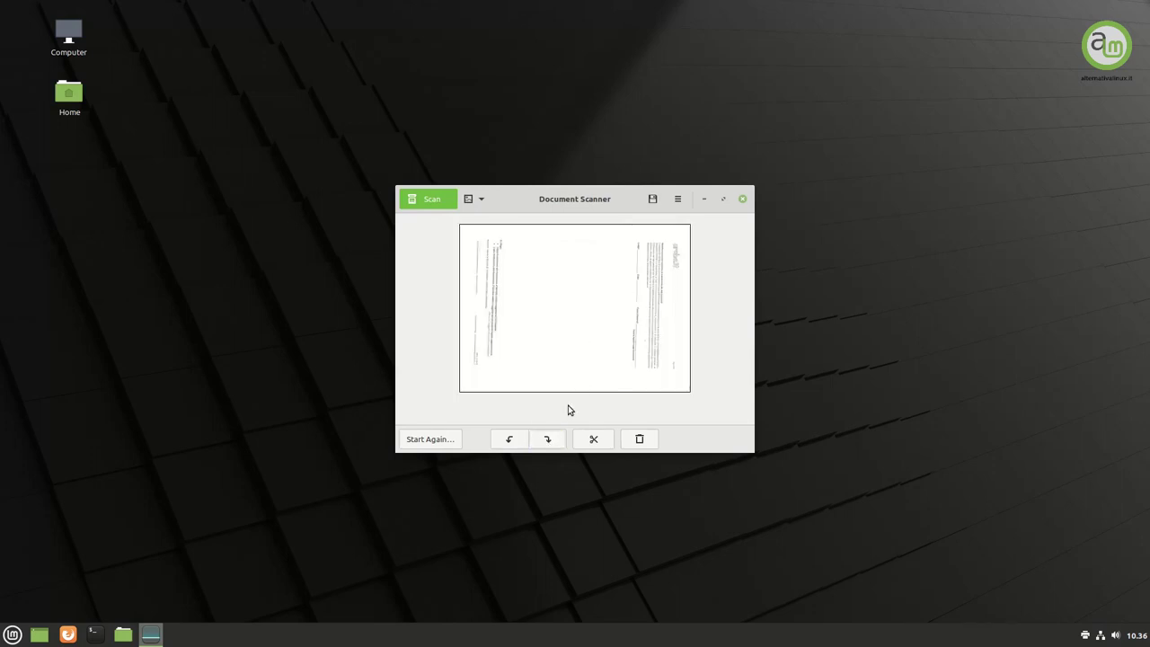
click(509, 440)
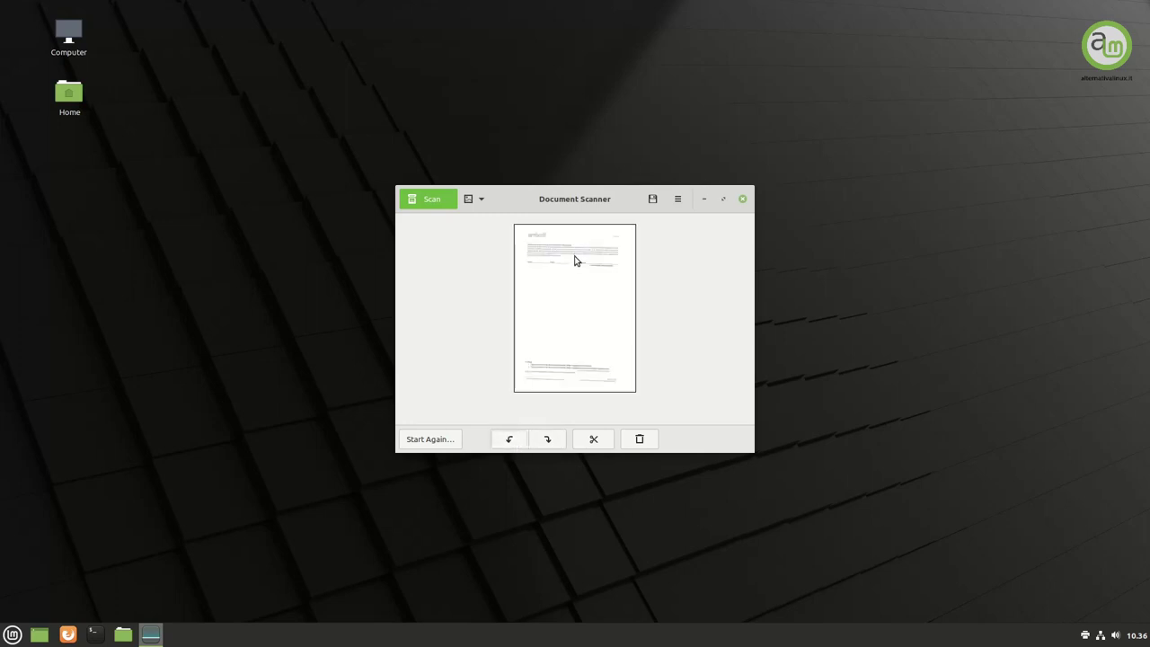
- Crop the scanned page, moving the crop frame to the page's upper-left corner and enlarging it from its lower-right corner
click(592, 440)
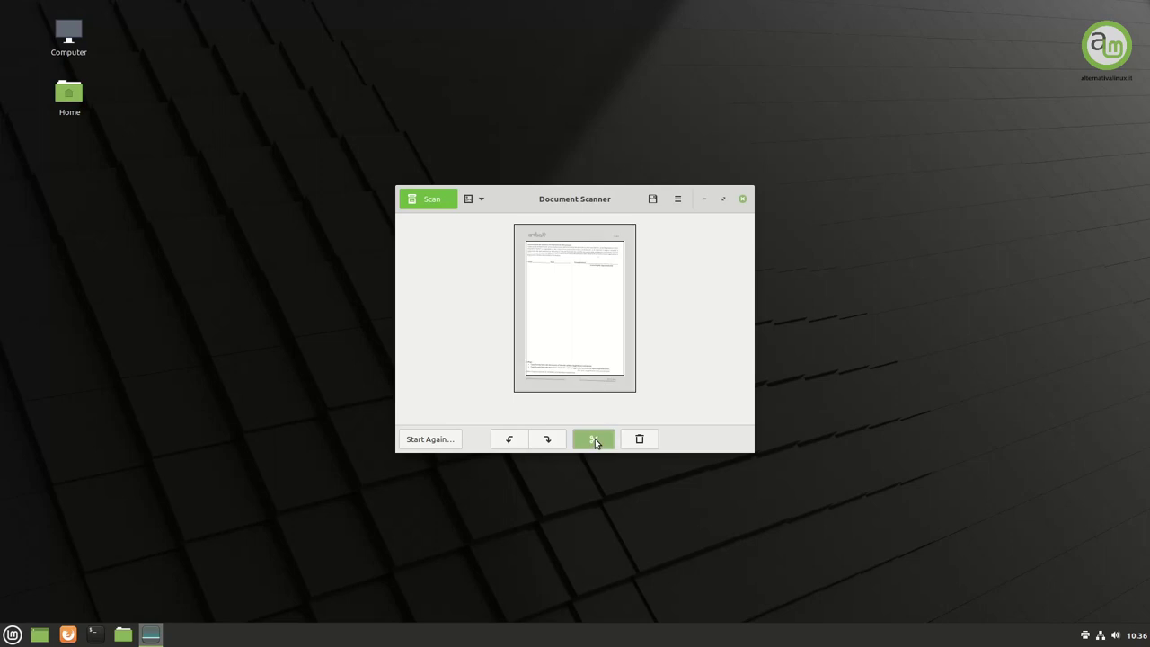
drag(587, 321, 575, 300)
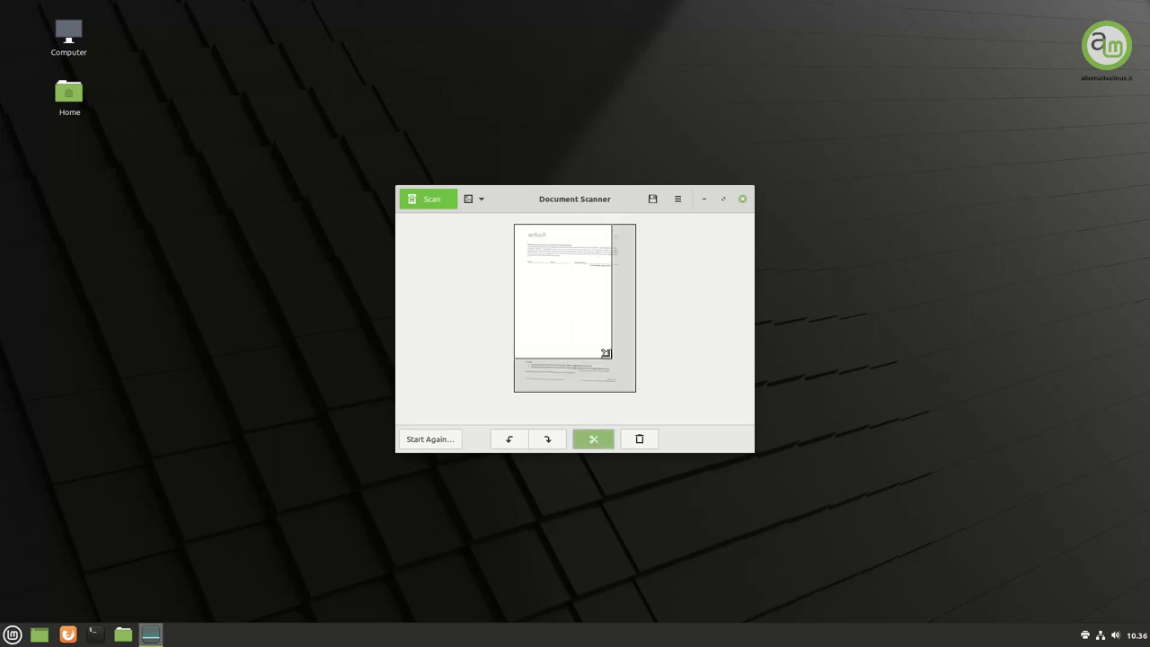
drag(605, 349, 617, 372)
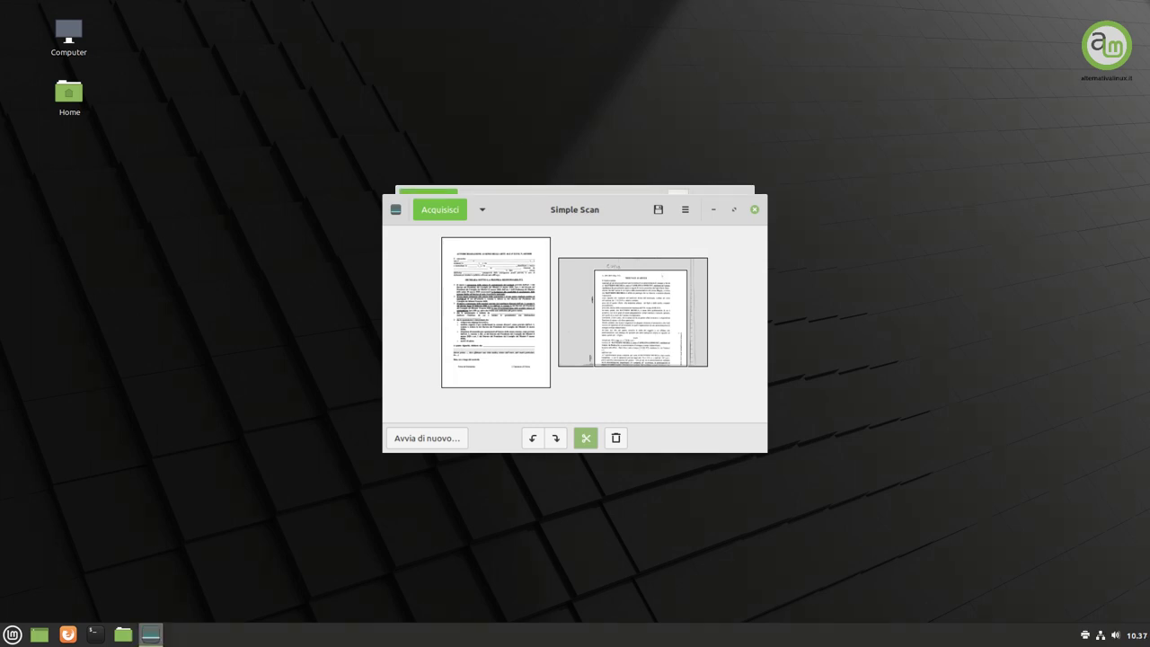
- Open the page reordering options for the scanned document
click(678, 199)
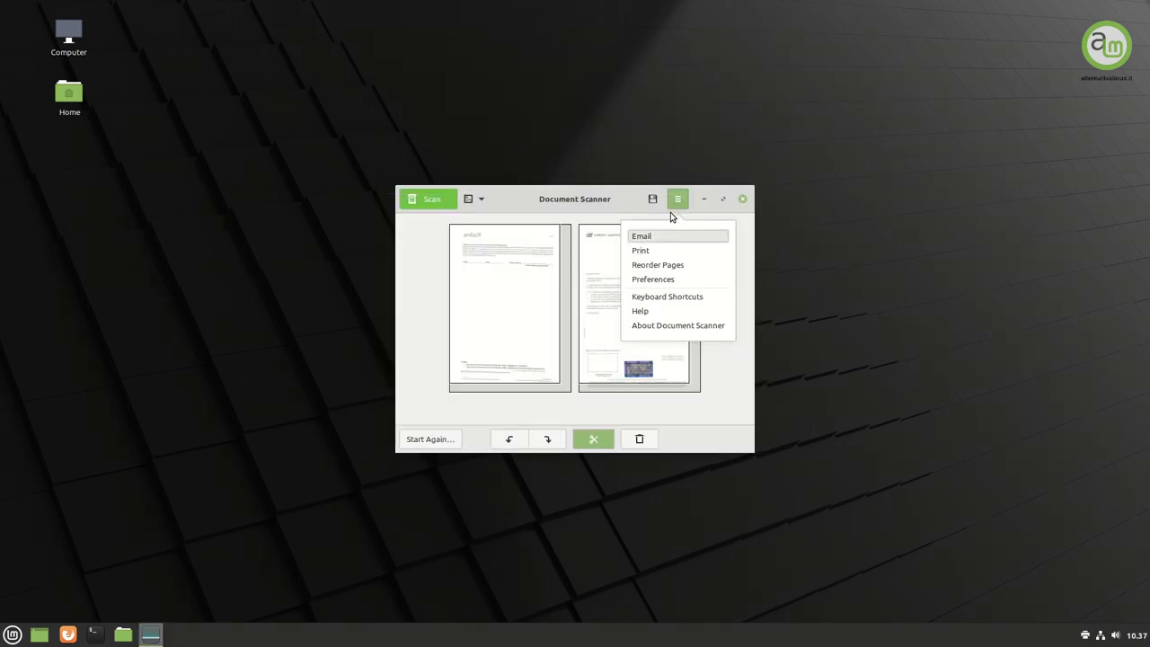
click(680, 264)
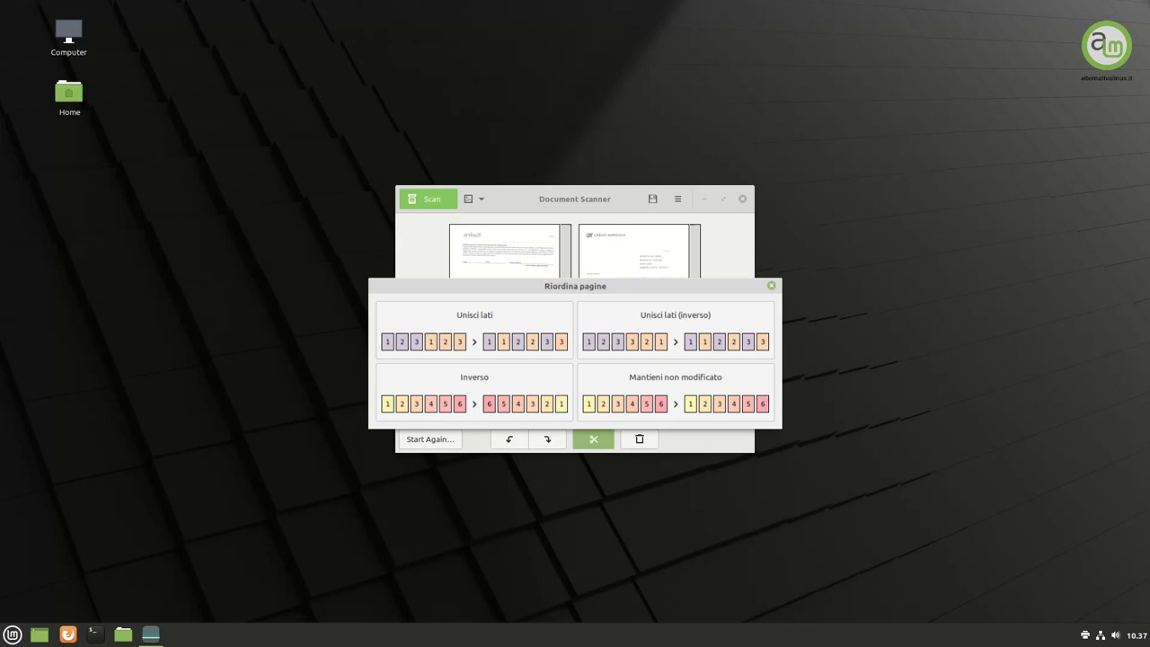
- Save the scanned pages in the Documenti folder as Scanned Document.pdf, using the PDF (multi-page document) format
click(652, 198)
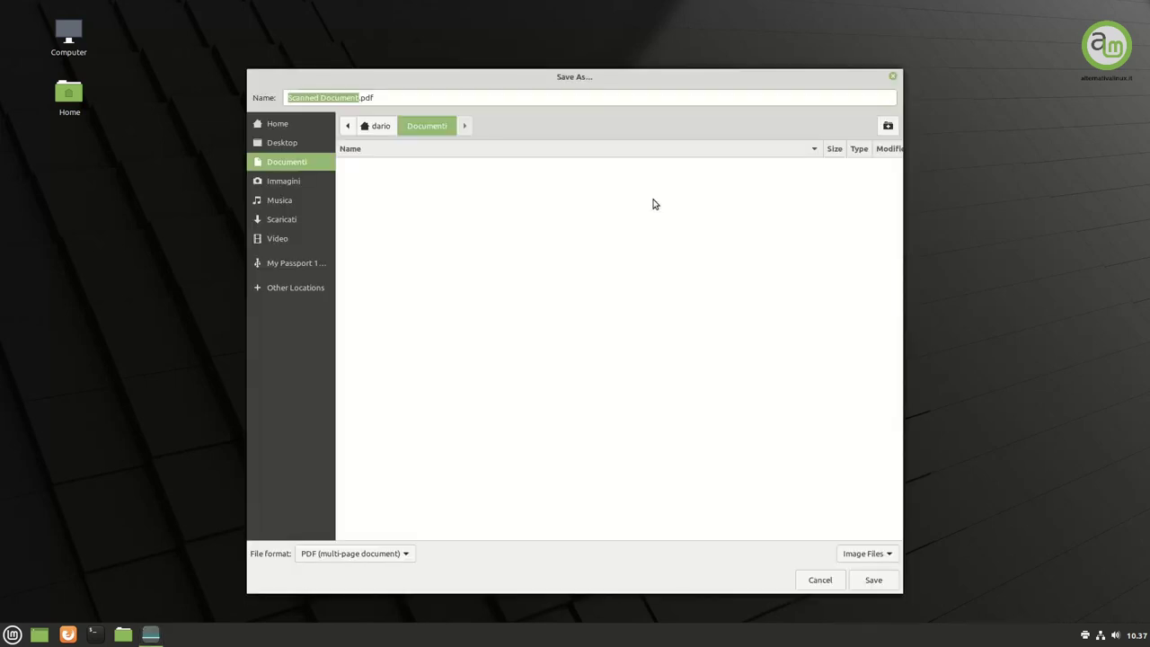
click(391, 557)
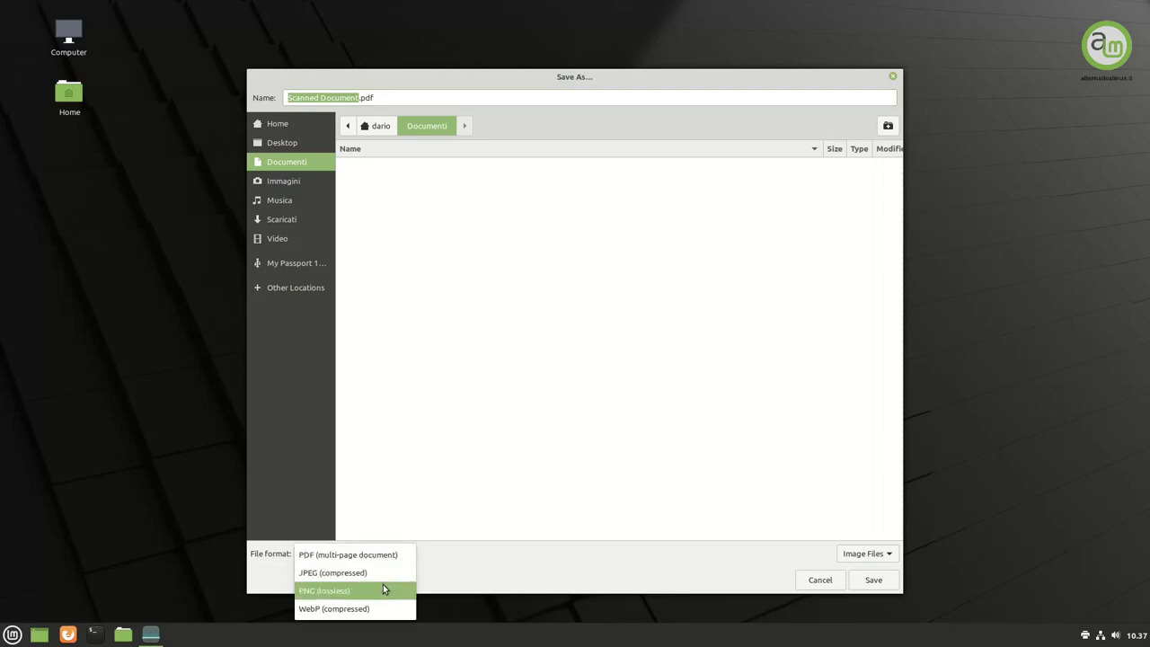
click(385, 555)
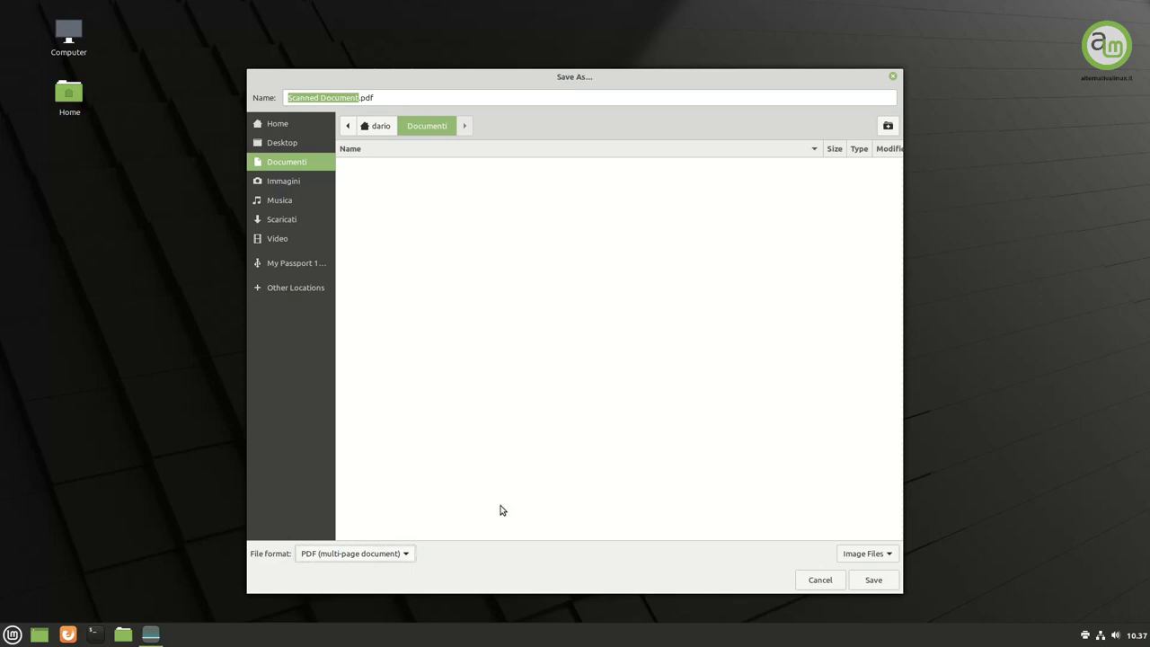
click(871, 580)
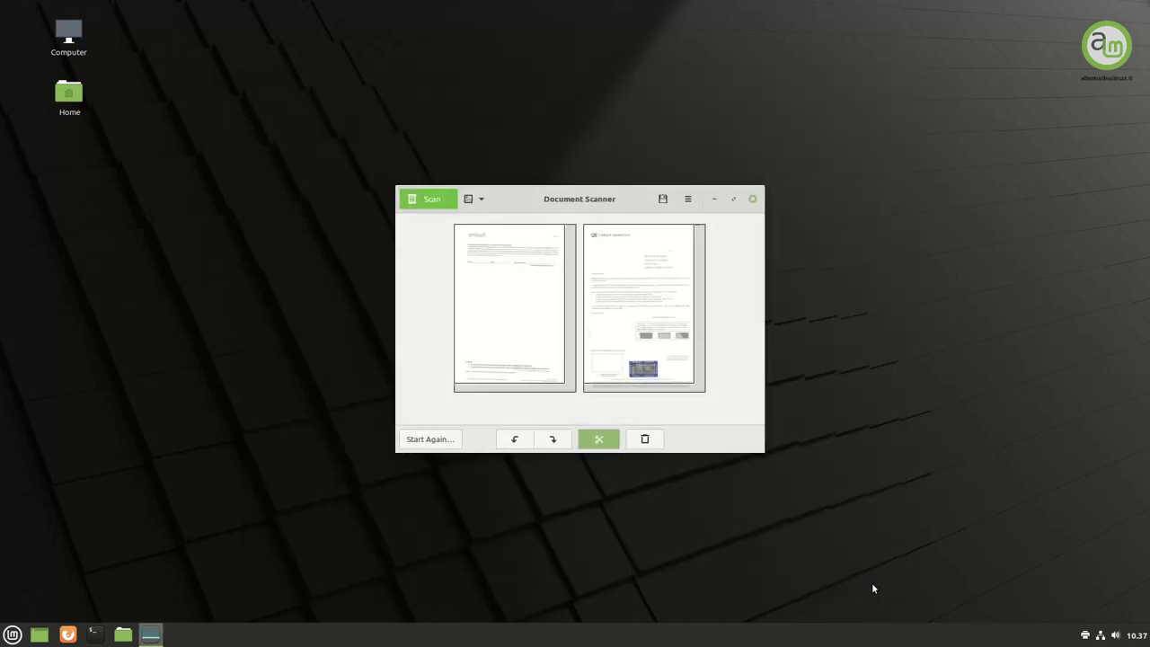